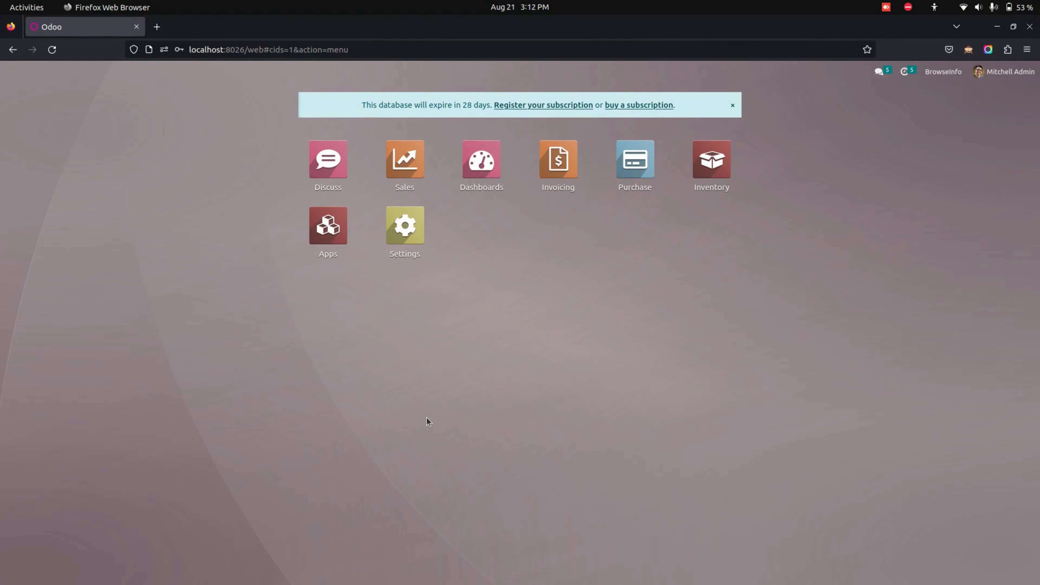
- Check that Dynamic Approval in the Purchase settings is enabled and based on Total Amount, and save the settings
click(421, 237)
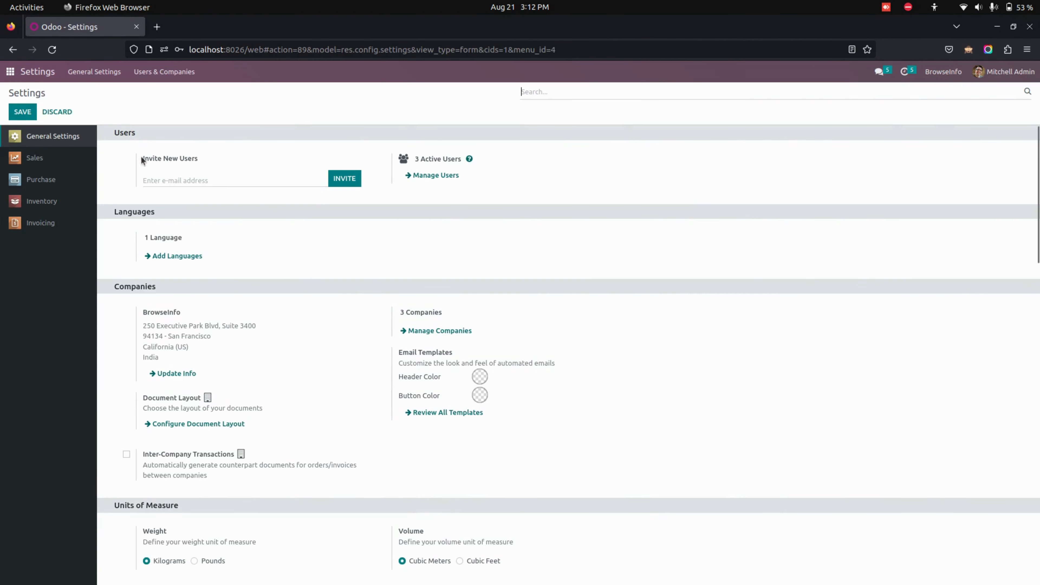
click(65, 180)
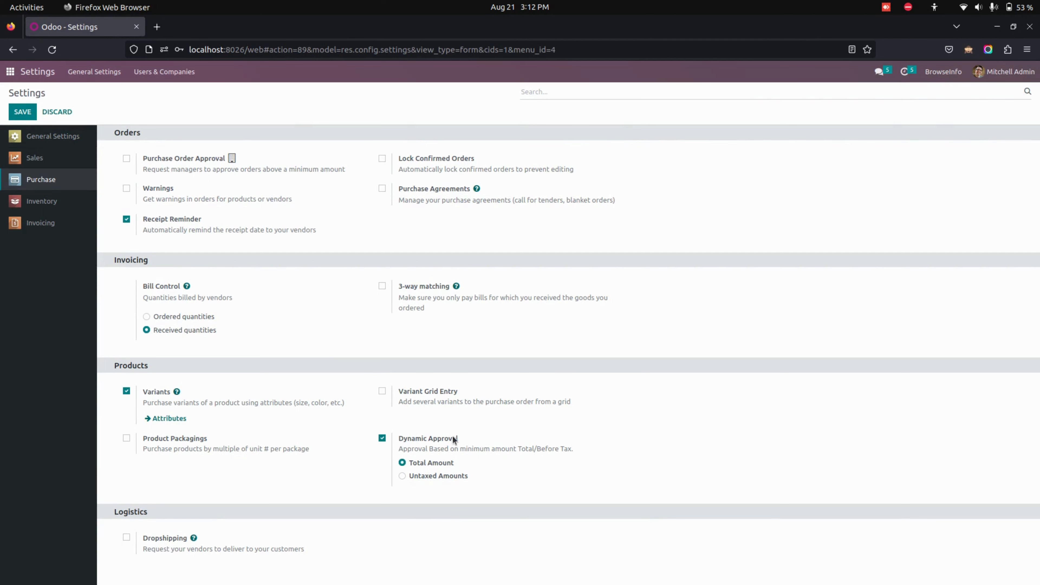
mouse_move(453, 440)
click(33, 110)
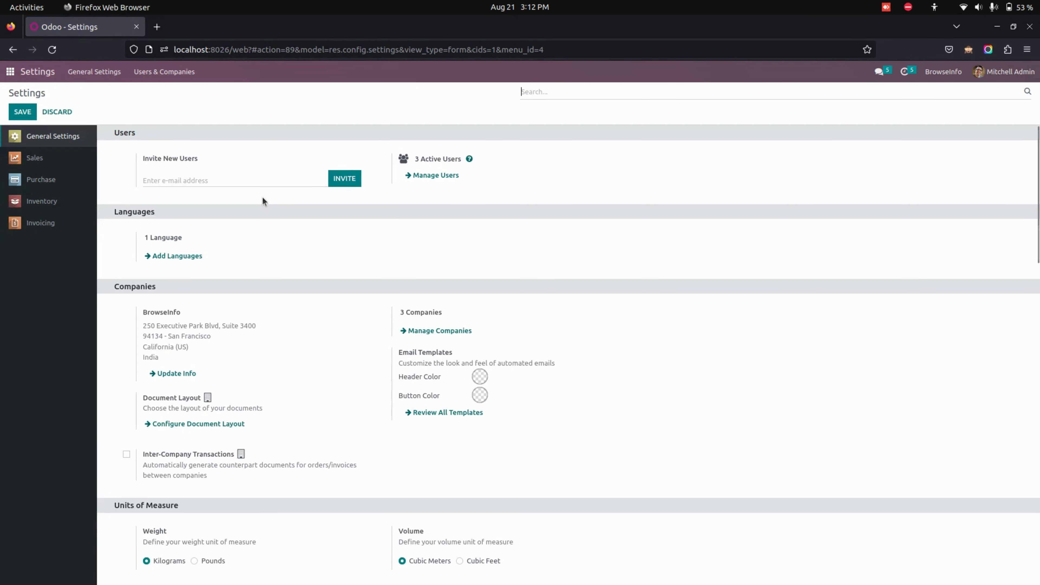
- Open the Purchase Approval record from the Purchase app's approval configuration
click(10, 71)
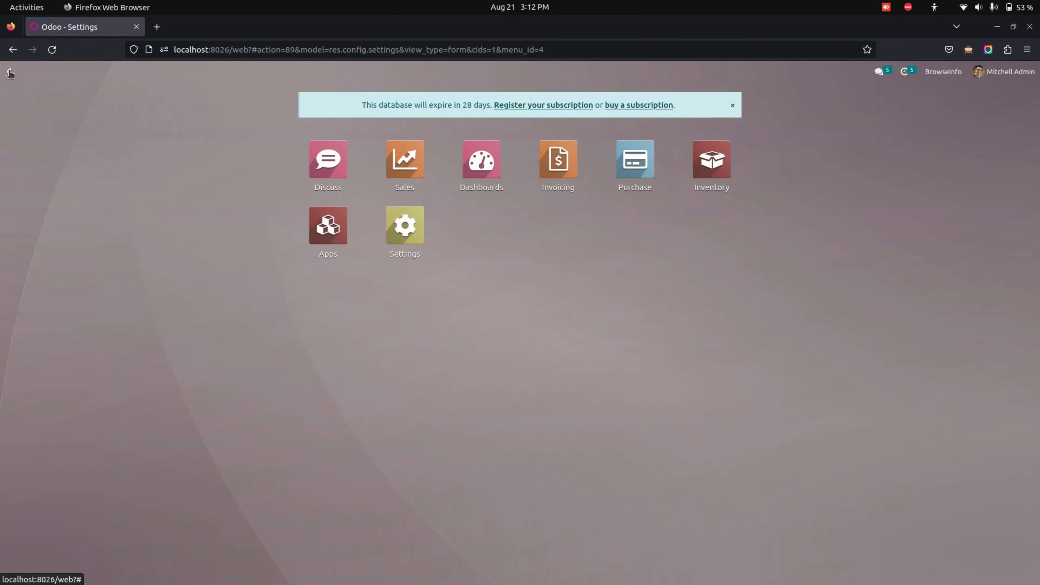
click(648, 180)
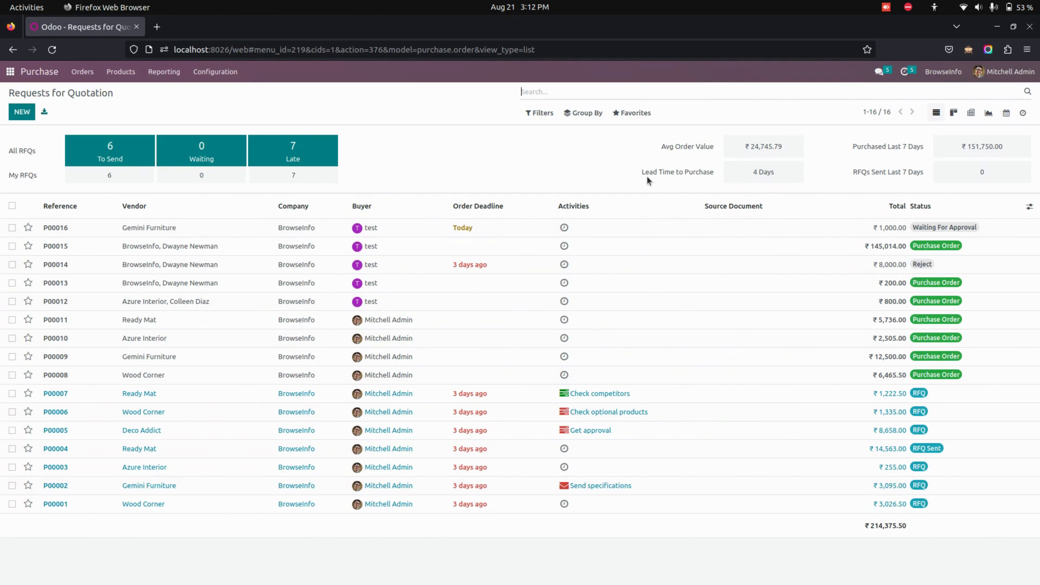
click(232, 71)
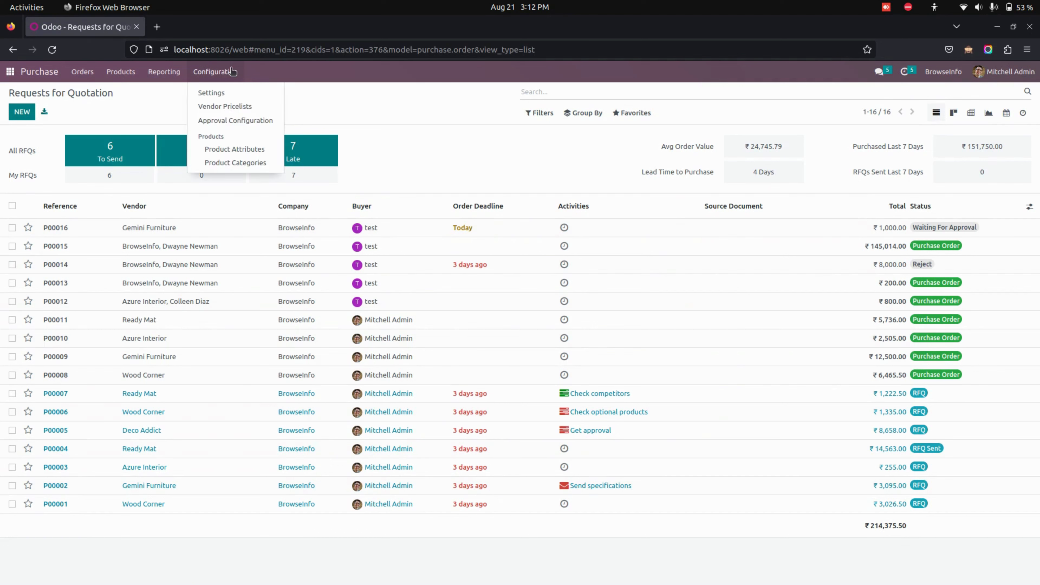
click(244, 124)
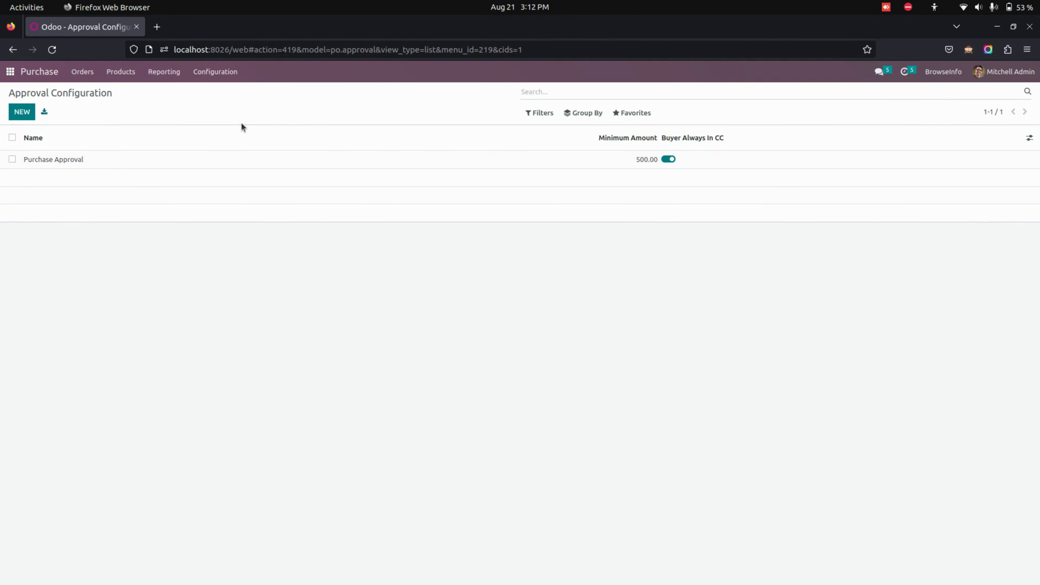
click(273, 166)
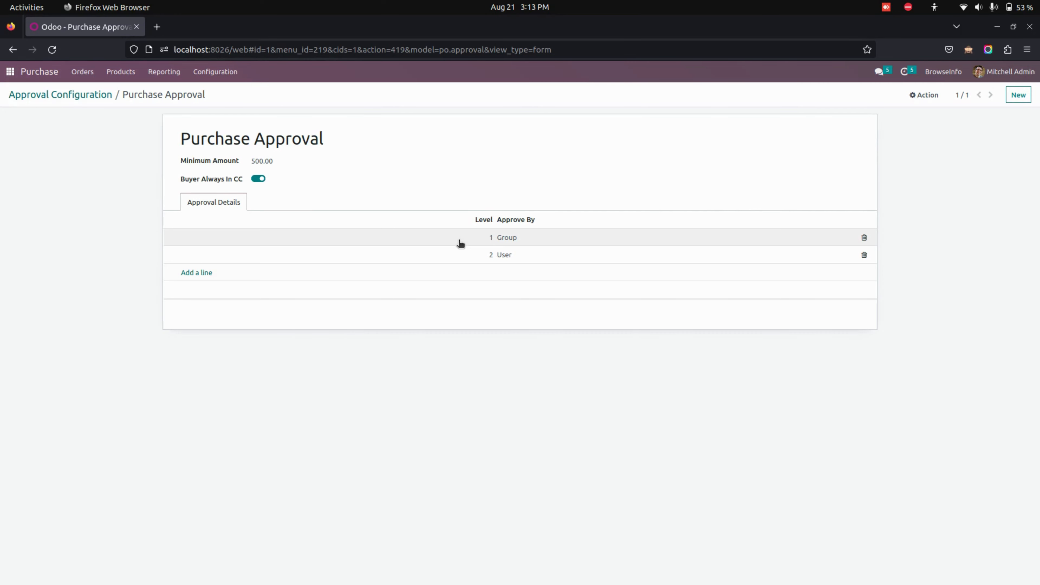
- Review the group assigned to approval level 1 and the user assigned to approval level 2
click(507, 242)
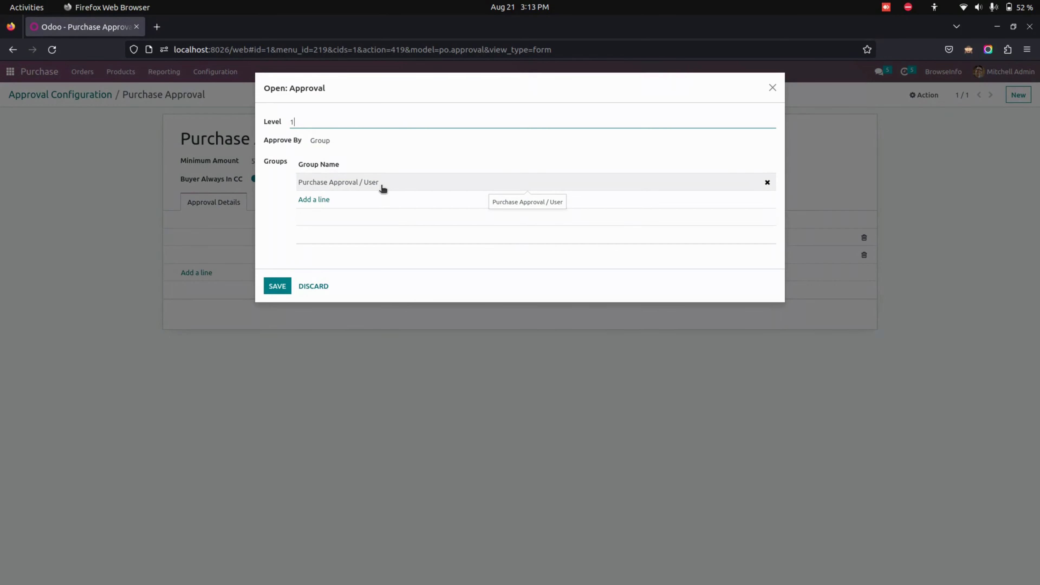
click(298, 285)
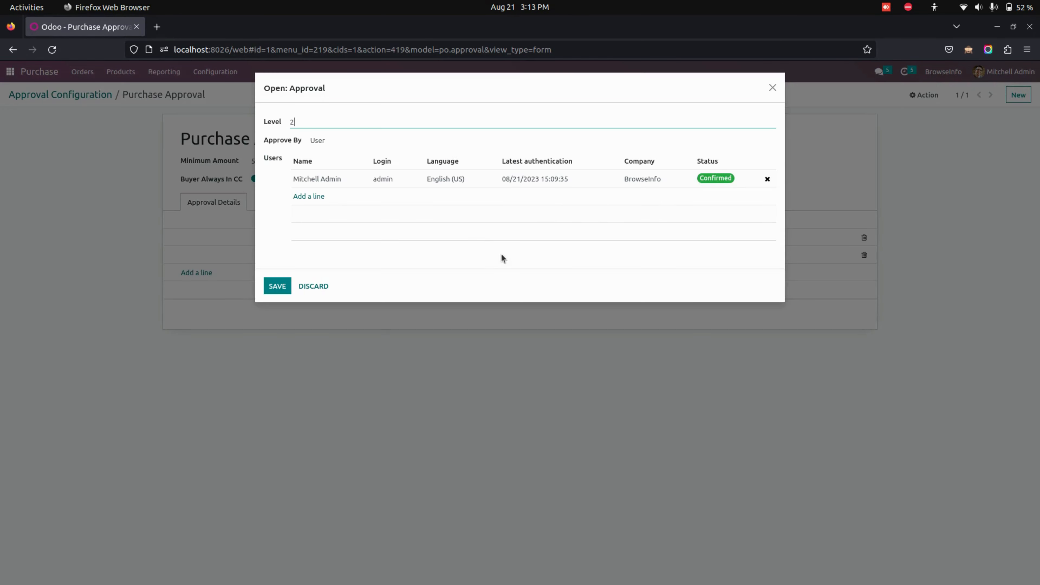
click(502, 254)
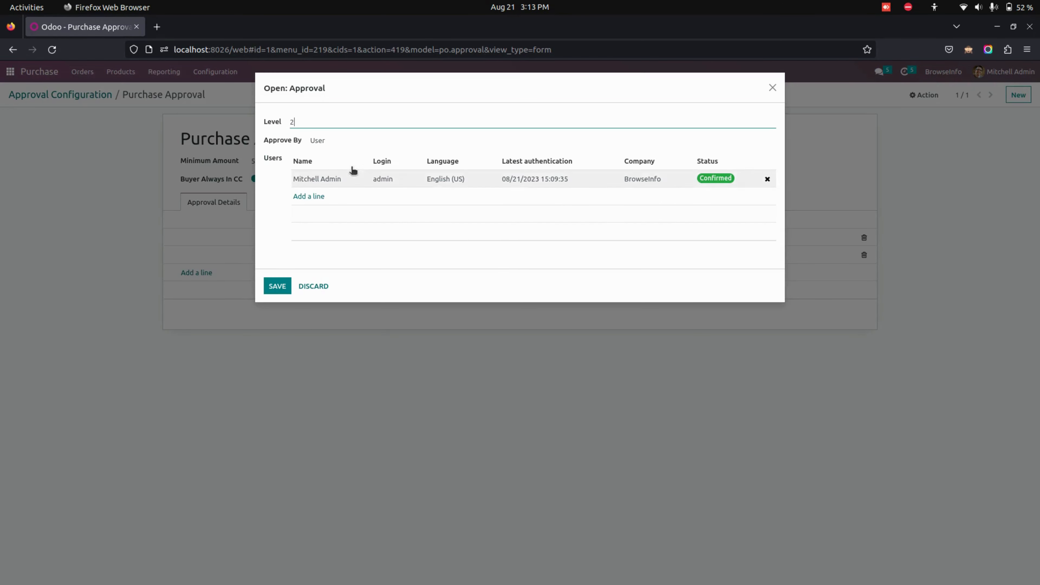
click(360, 140)
click(360, 140)
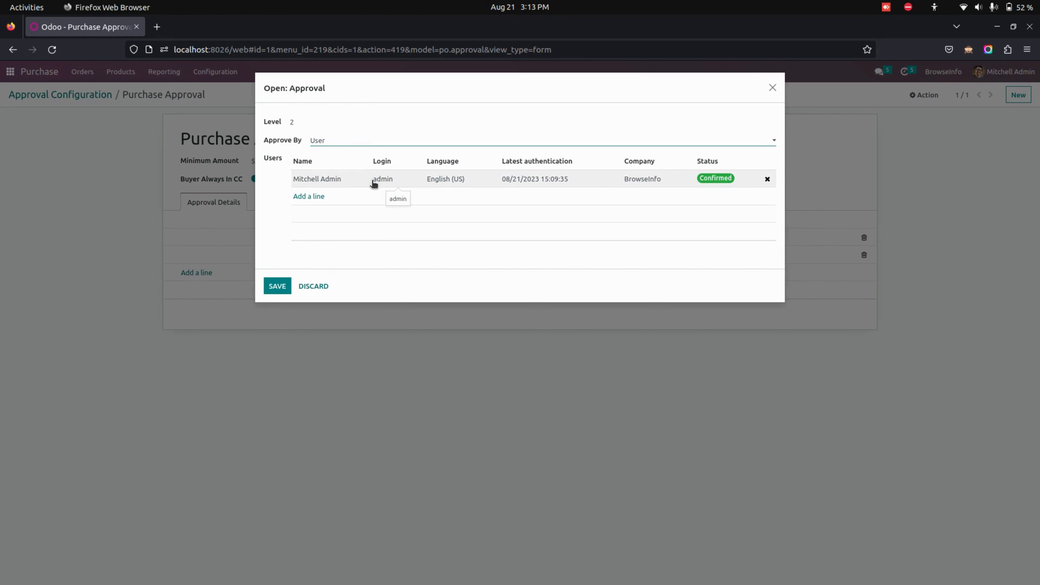
click(277, 285)
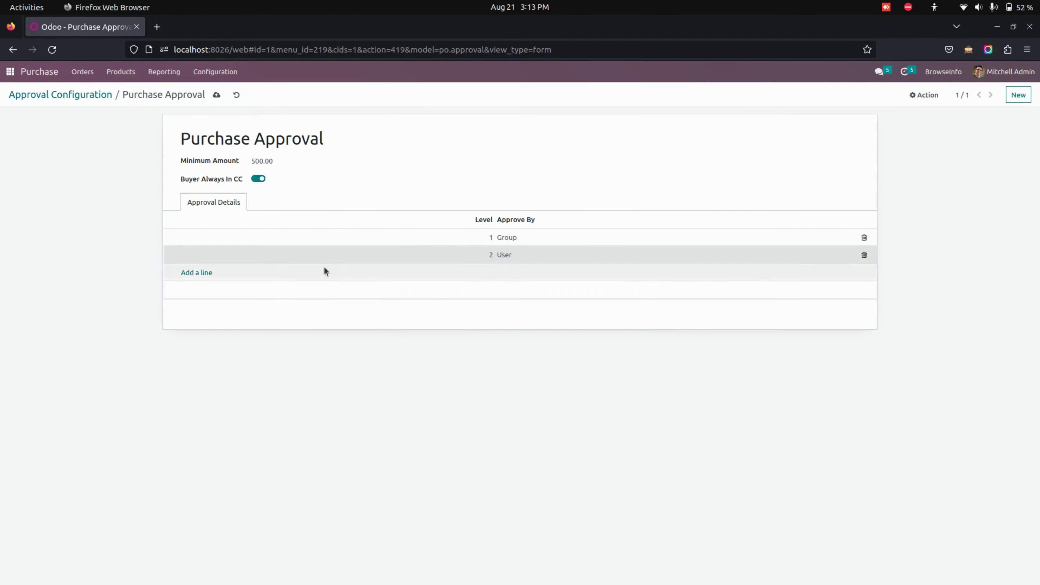
click(455, 241)
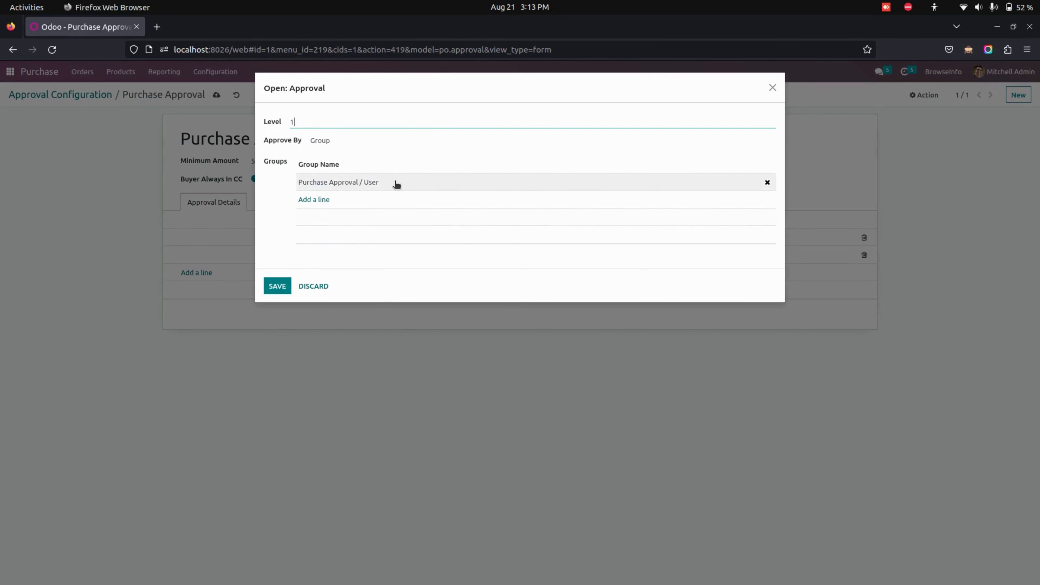
click(286, 293)
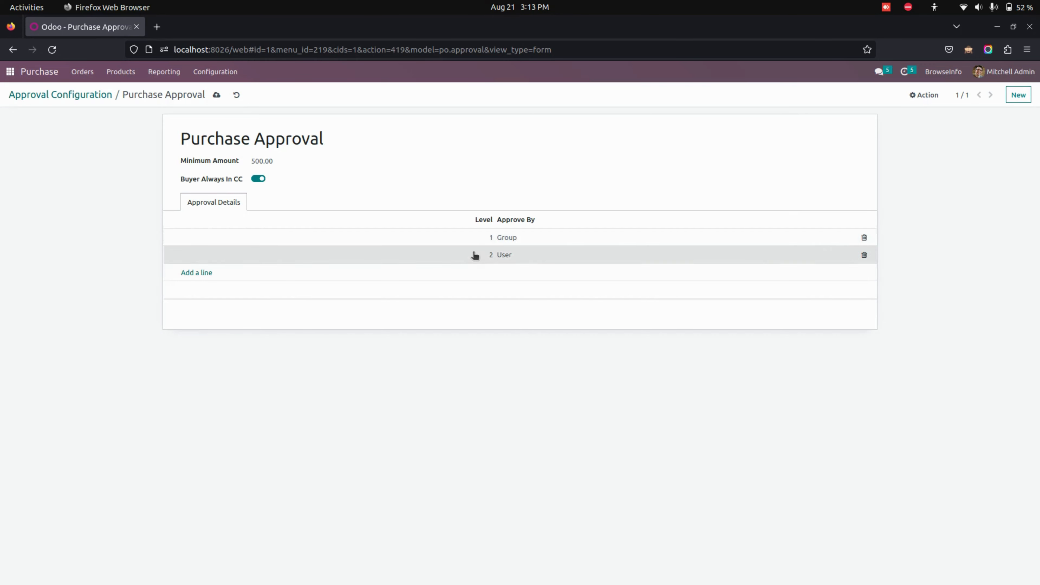
click(475, 255)
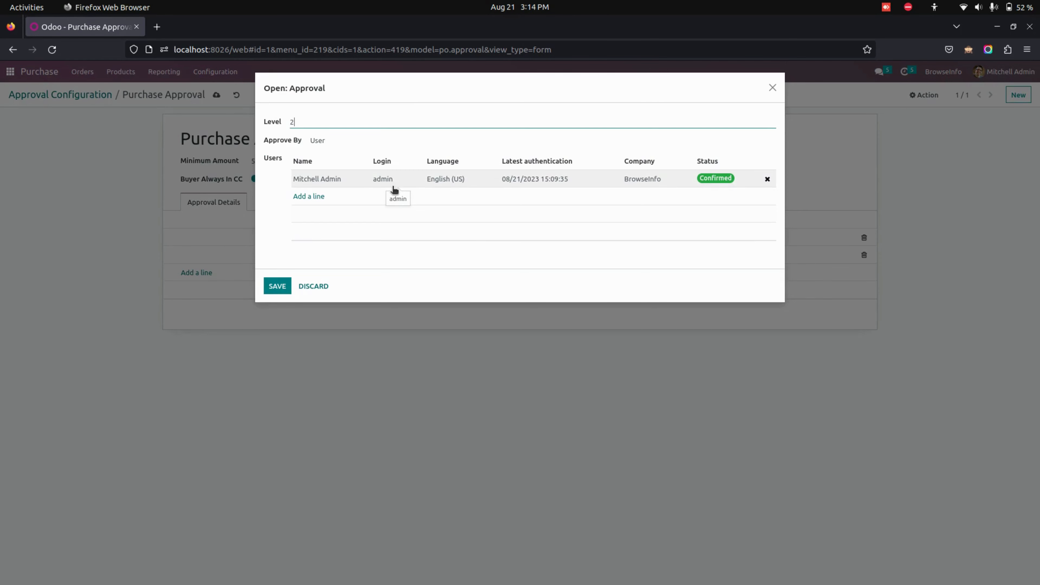
click(322, 286)
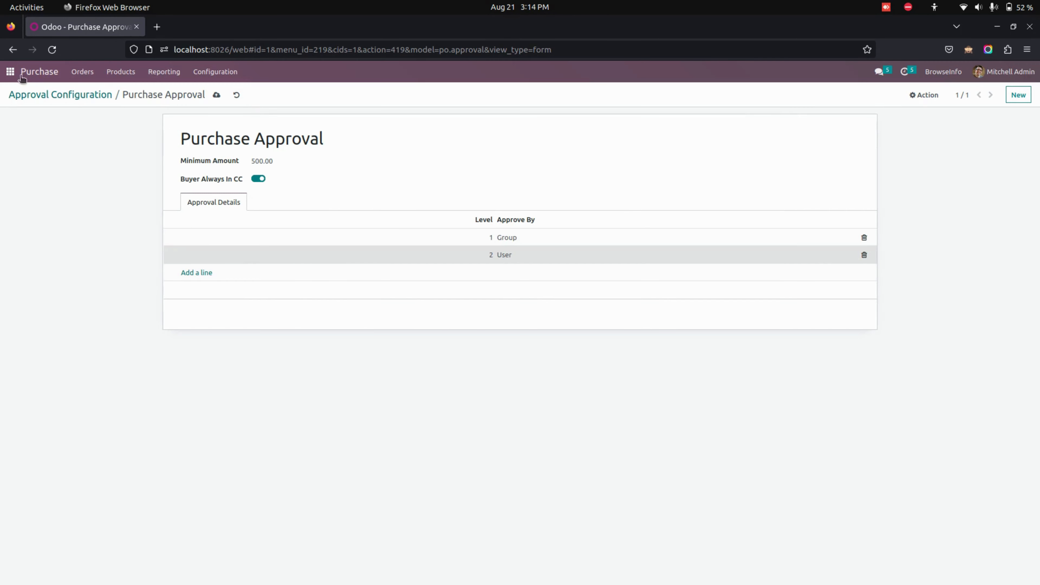
- Review the Purchase Approval access rights of the demo user and the test user
click(11, 71)
click(442, 232)
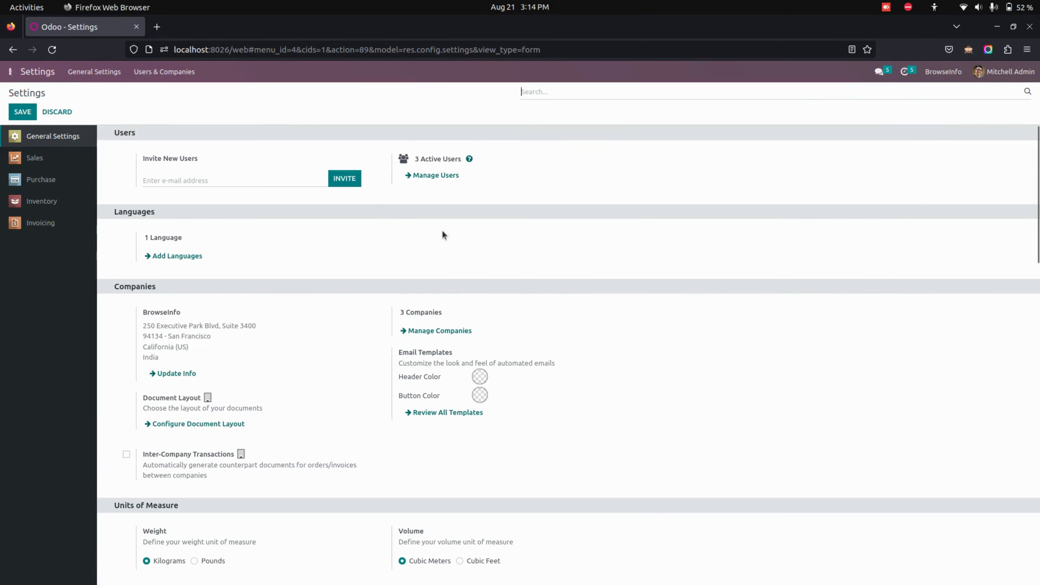
click(166, 72)
click(185, 95)
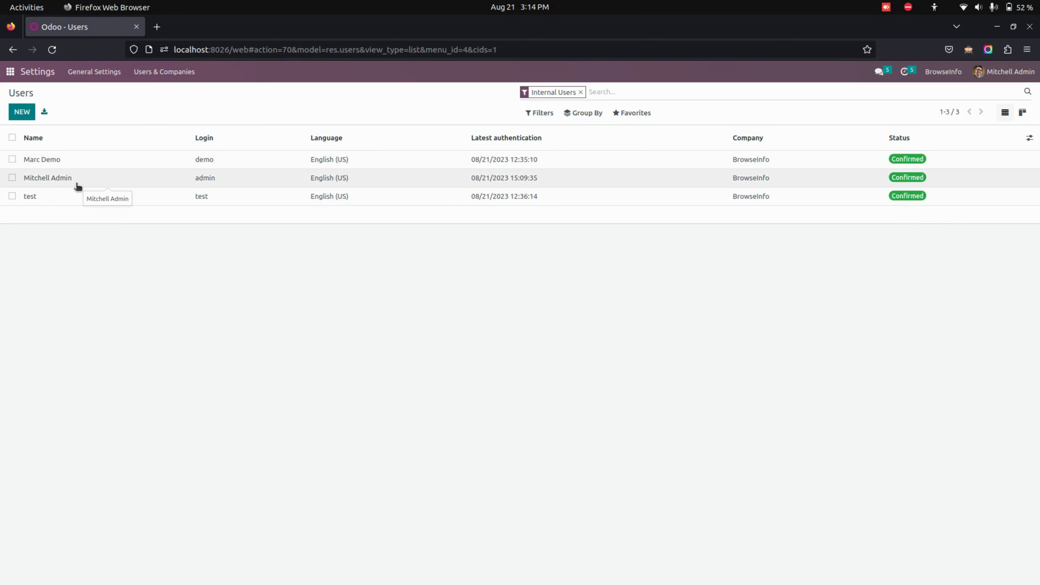
click(99, 164)
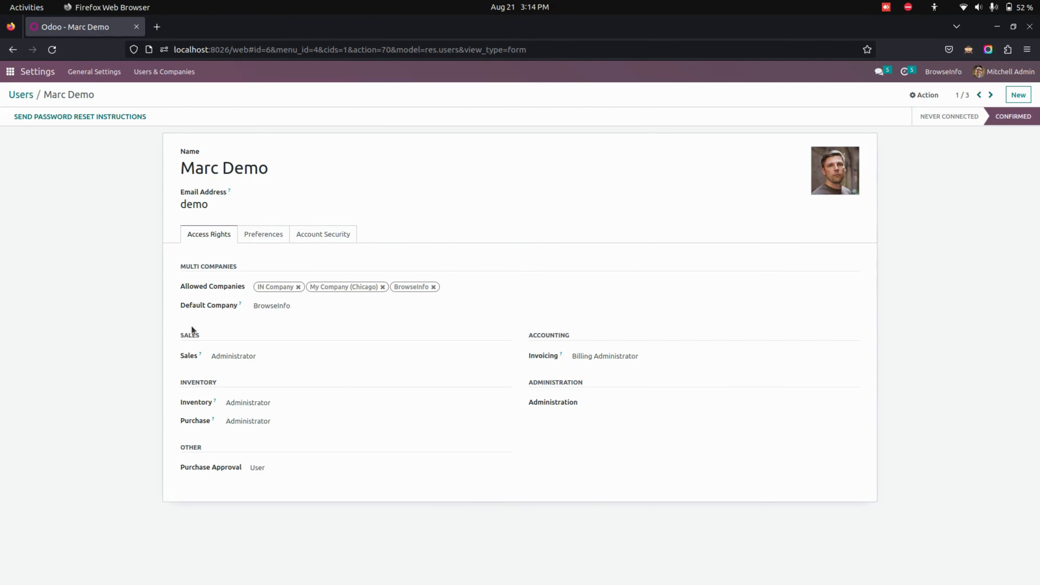
click(19, 95)
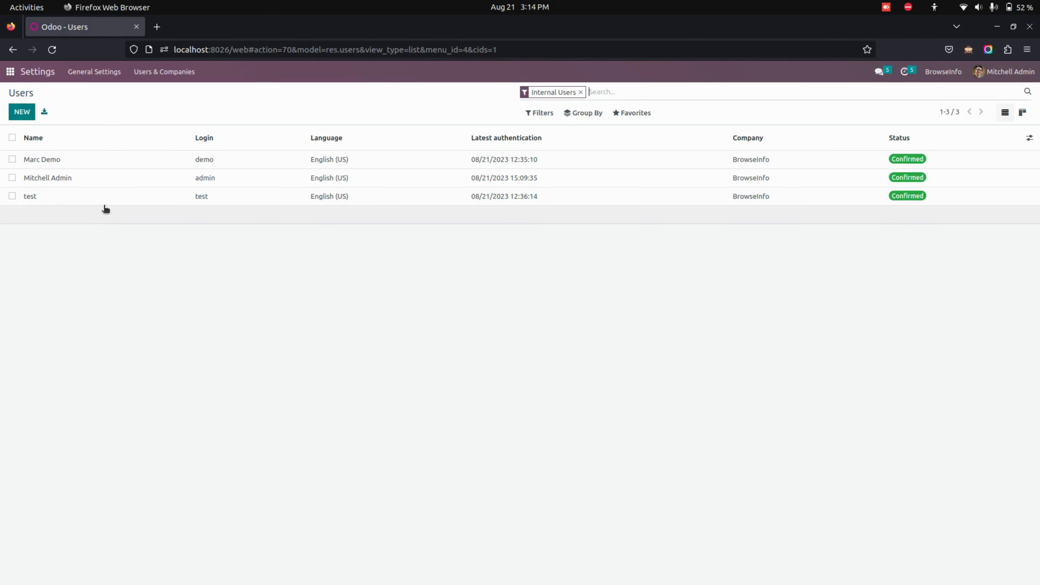
click(133, 204)
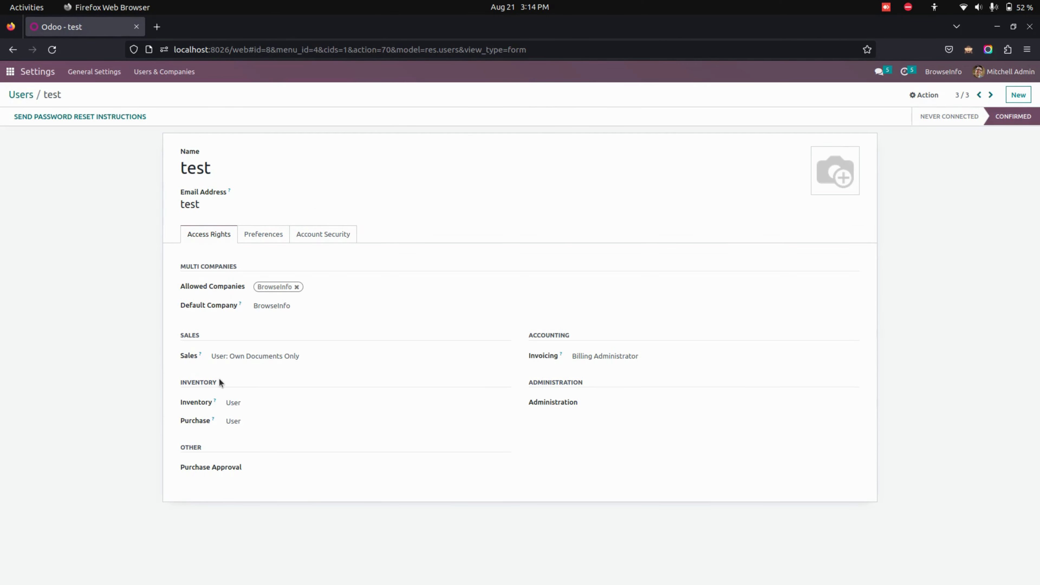
click(31, 95)
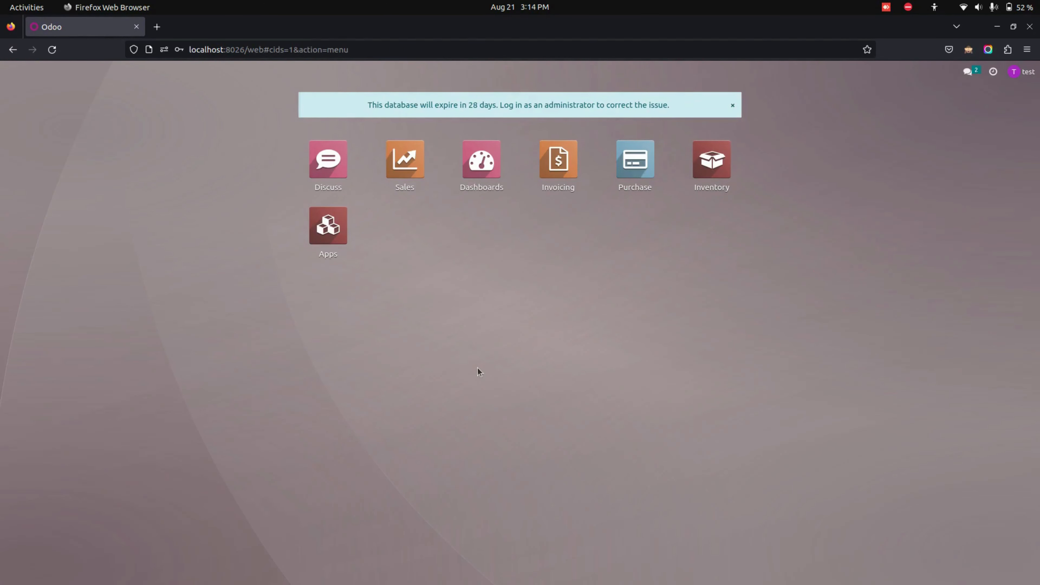
- Create a request for quotation for the Azure Interior contact with the product [E-COM07] Large Cabinet
click(631, 164)
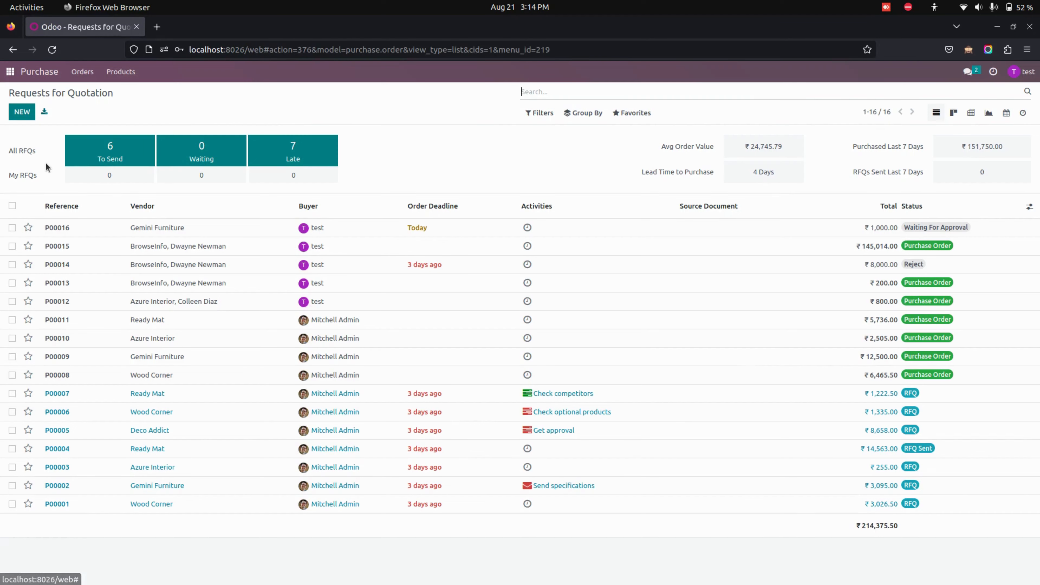
click(23, 112)
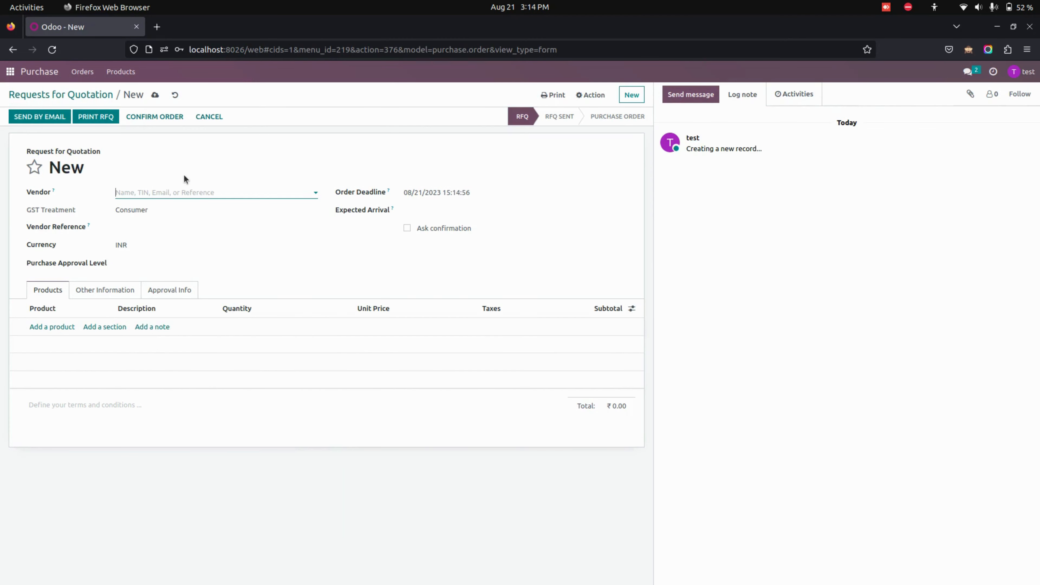
click(191, 197)
click(181, 255)
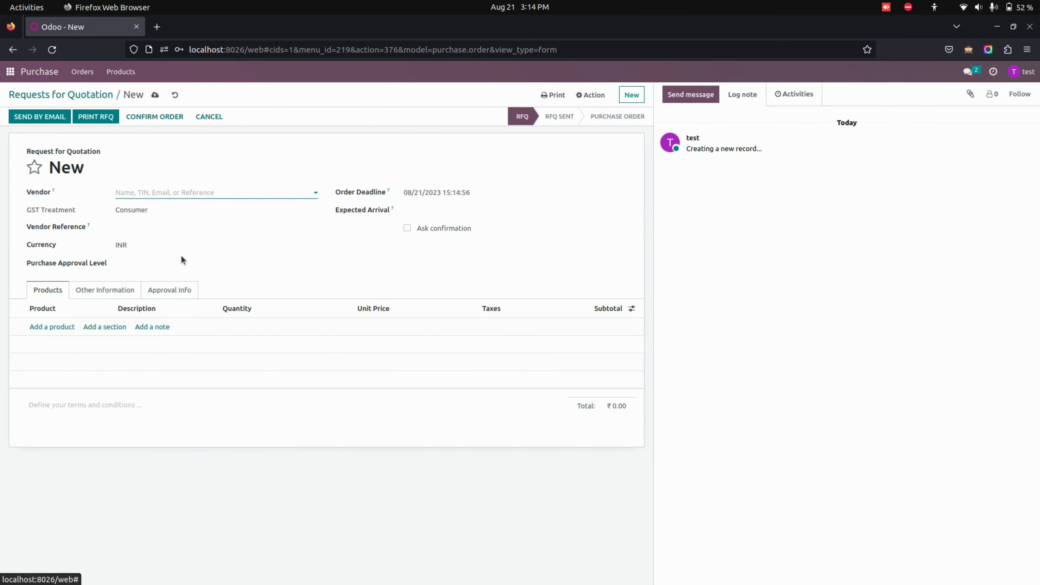
click(50, 326)
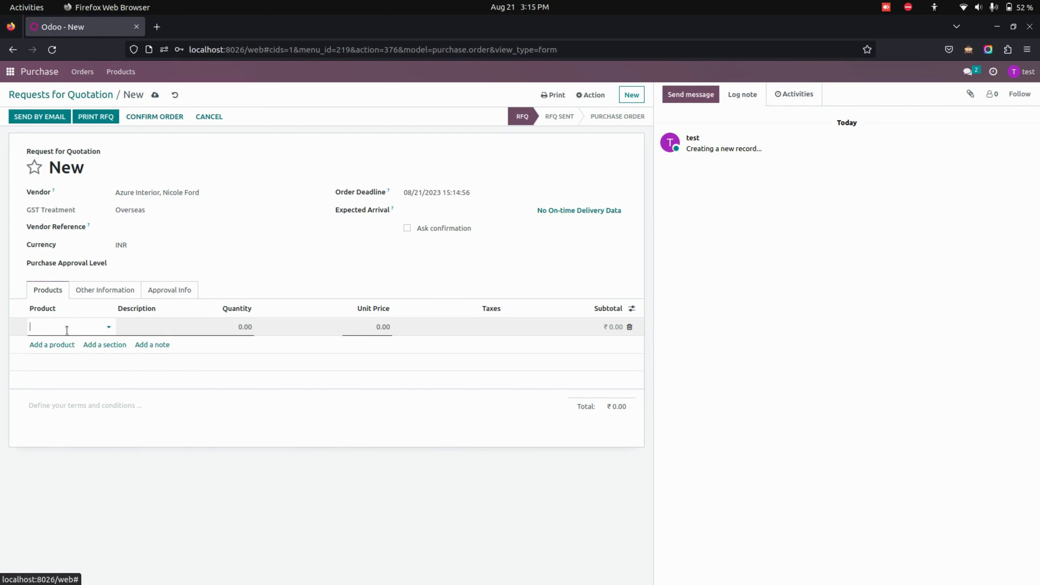
click(77, 389)
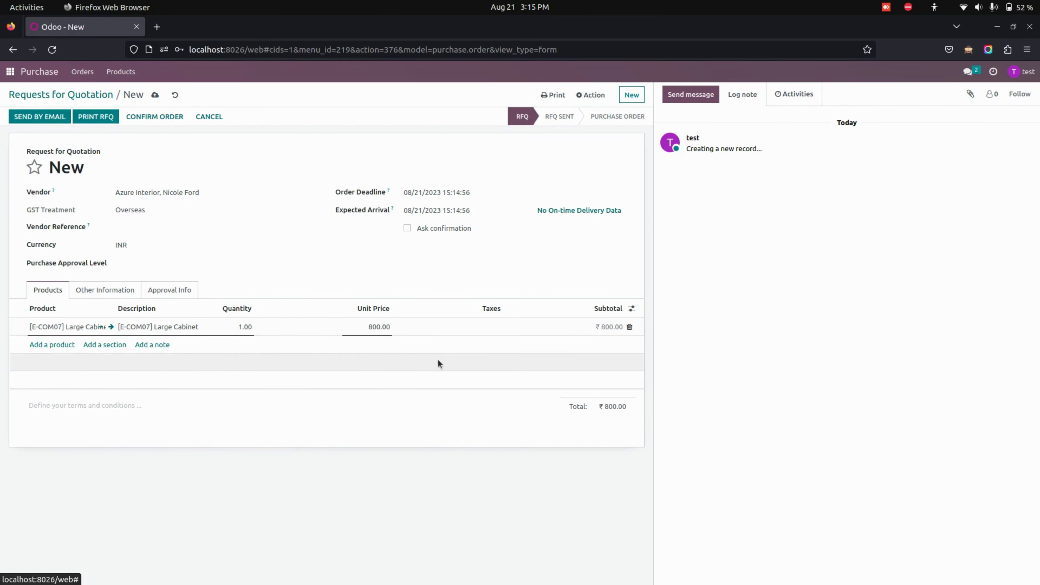
click(375, 451)
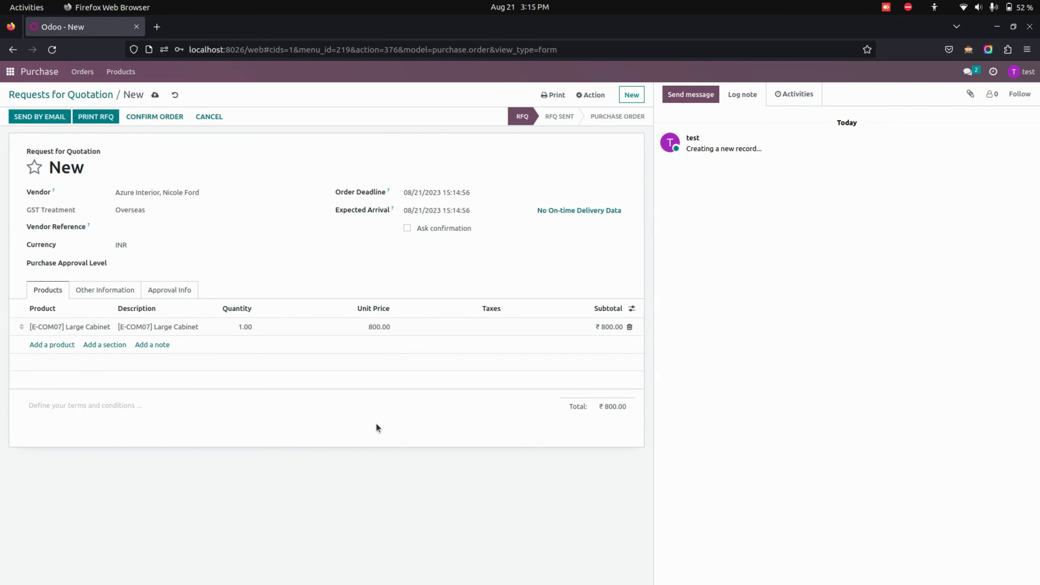
- Confirm the Large Cabinet order to submit it for approval and view its approval information
click(155, 117)
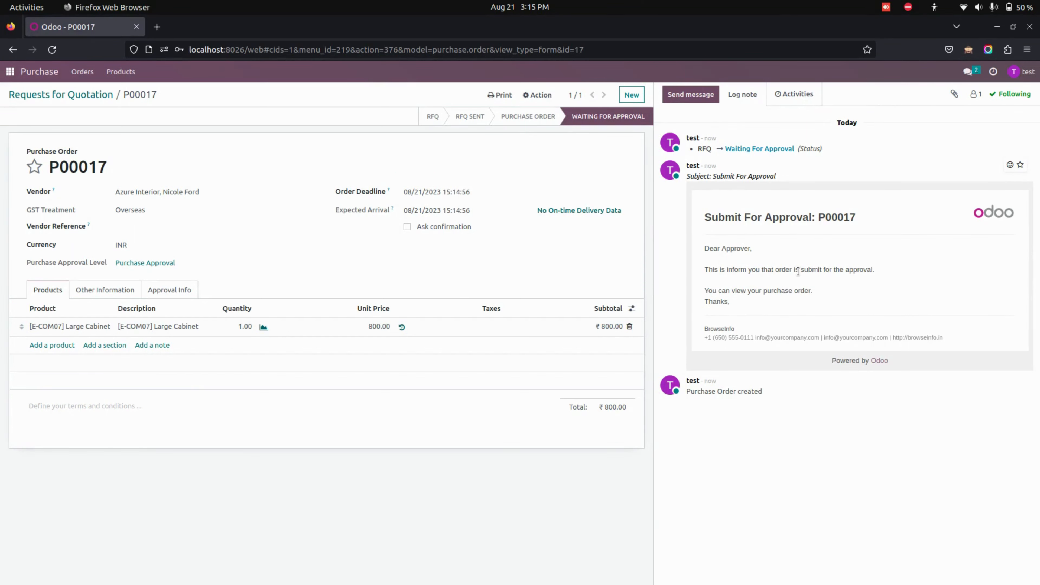
click(186, 289)
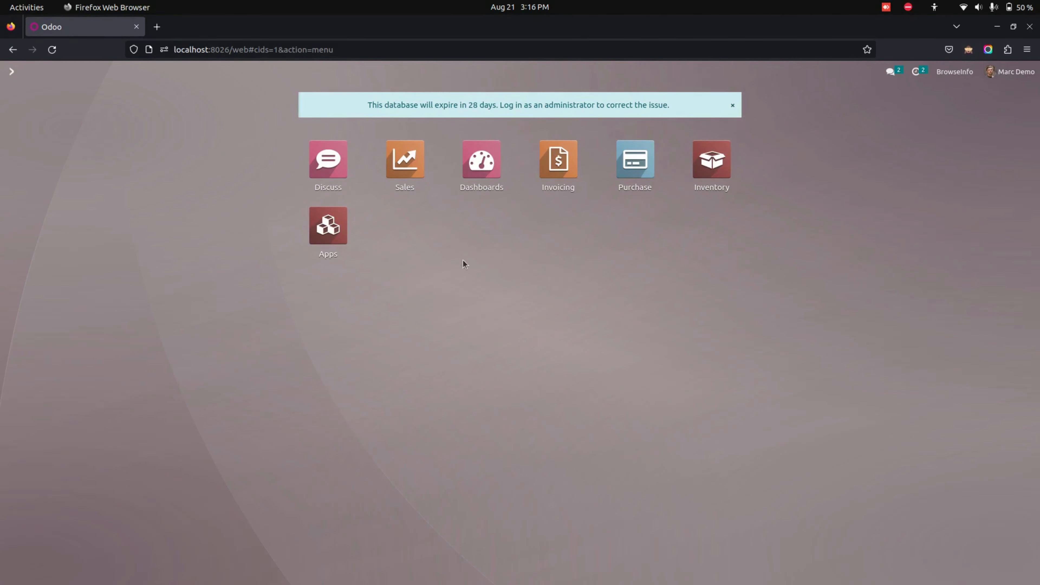
- View the Purchase app's orders waiting for approval and the current user's own approval orders
click(634, 162)
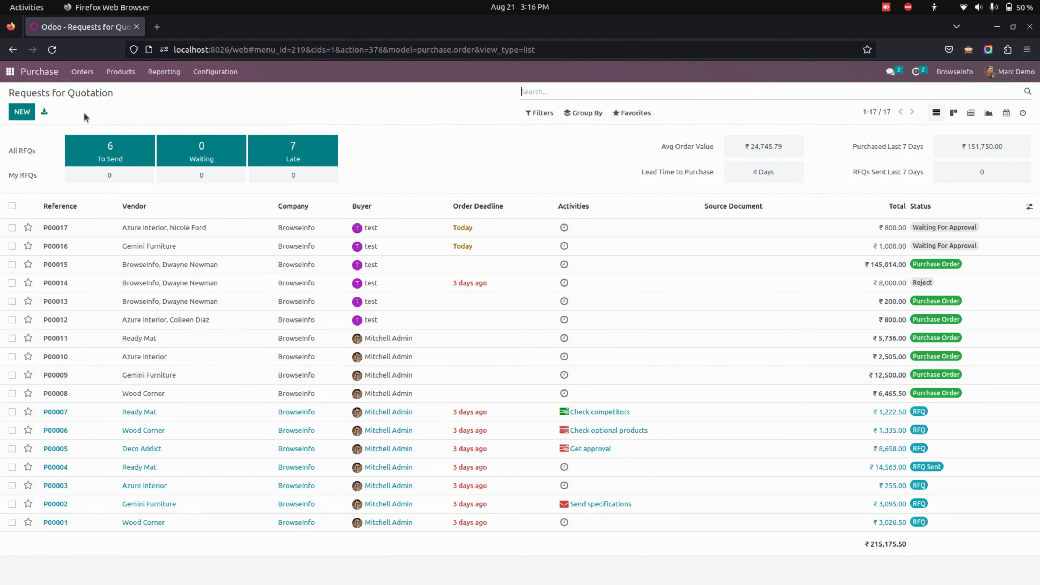
click(95, 72)
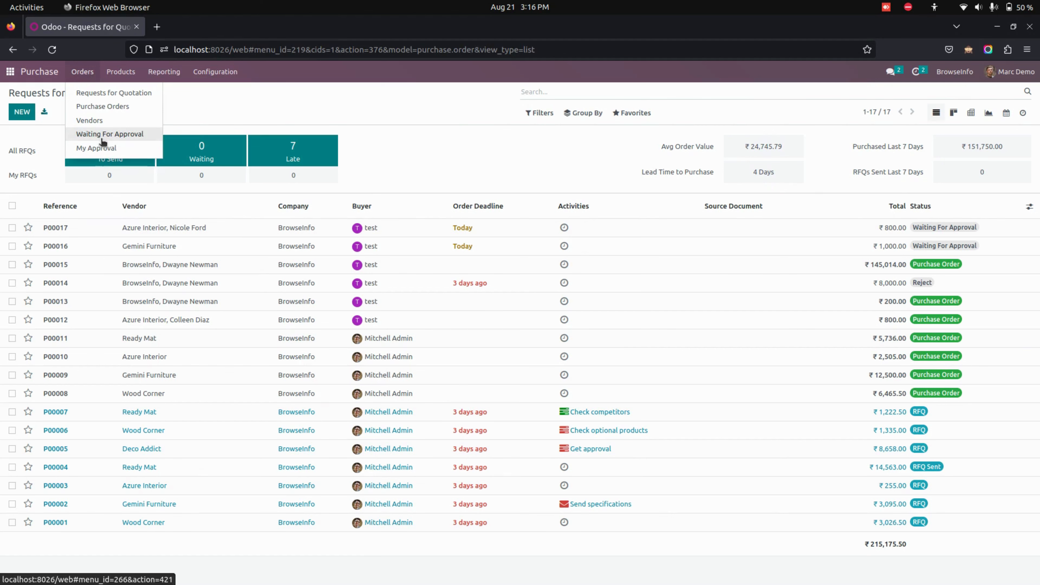
click(135, 137)
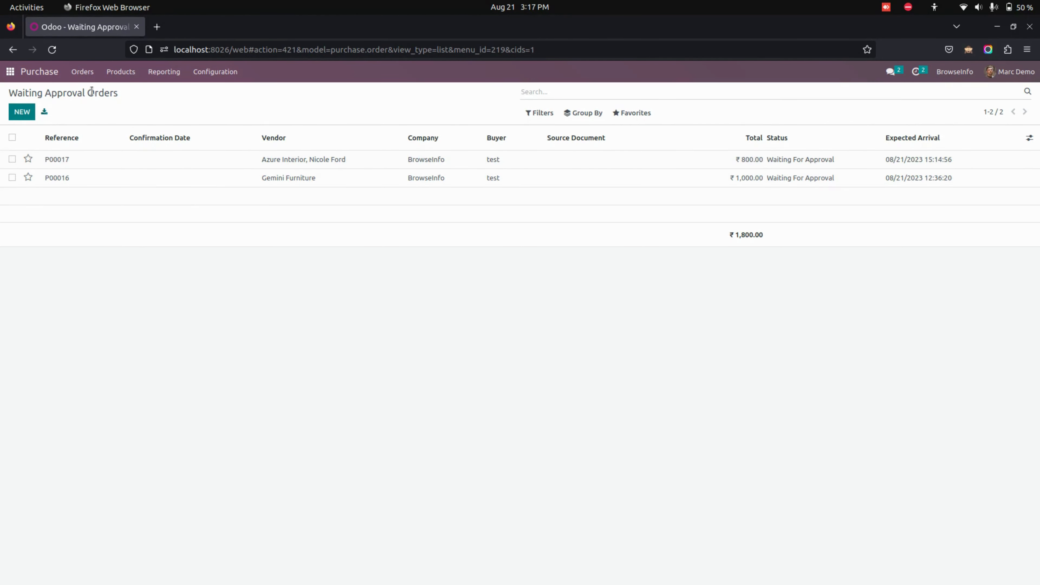
click(83, 72)
click(105, 146)
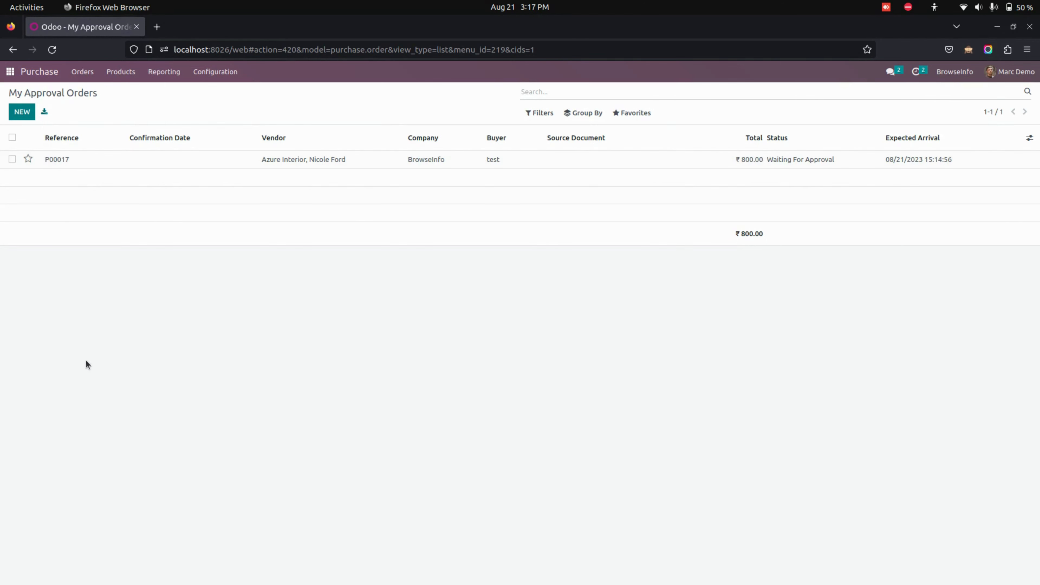
- Approve the waiting Azure Interior order P00017 at the first approval level and check its approval information
click(83, 73)
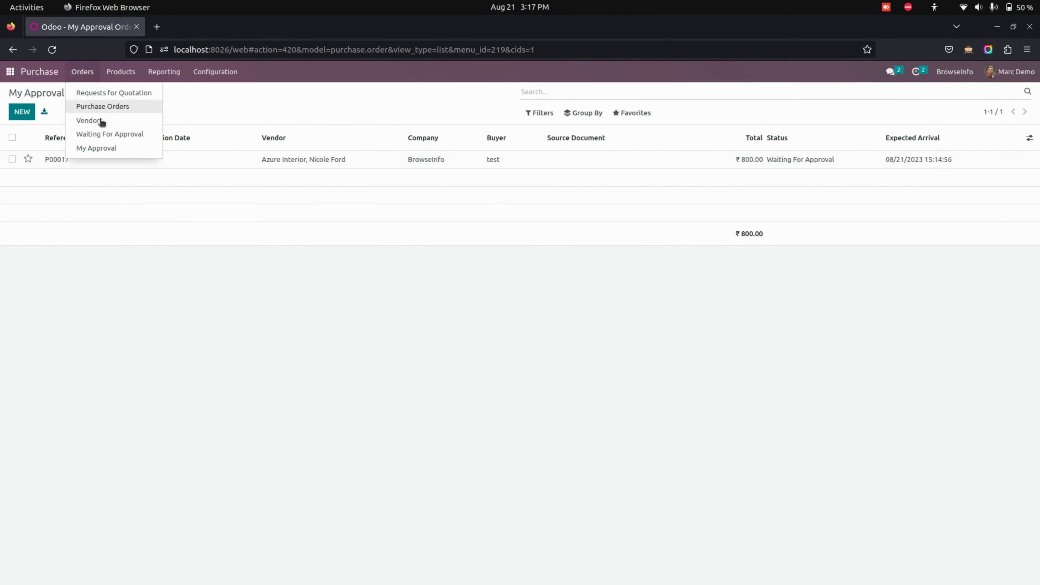
click(114, 137)
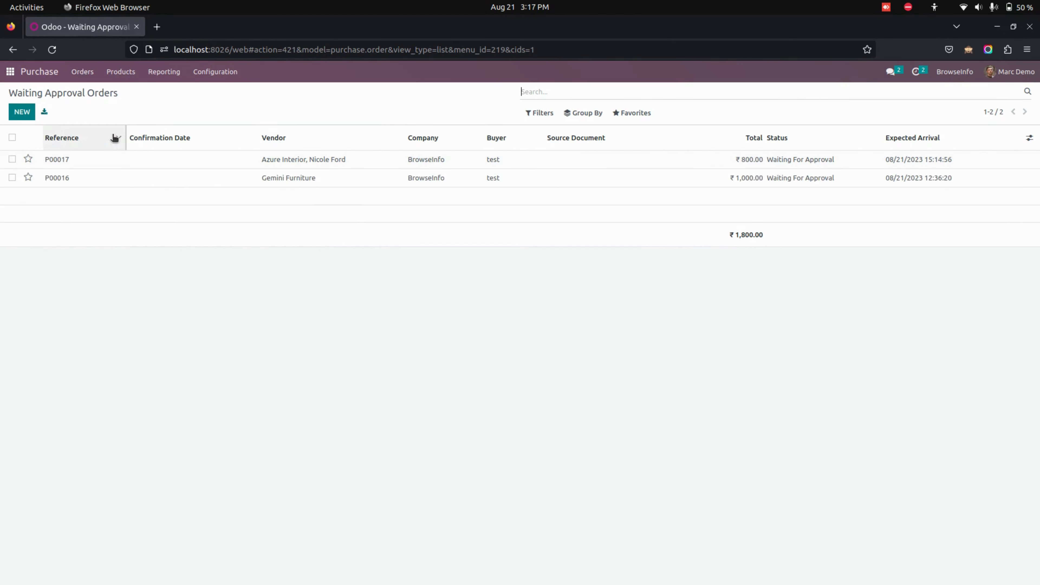
click(177, 158)
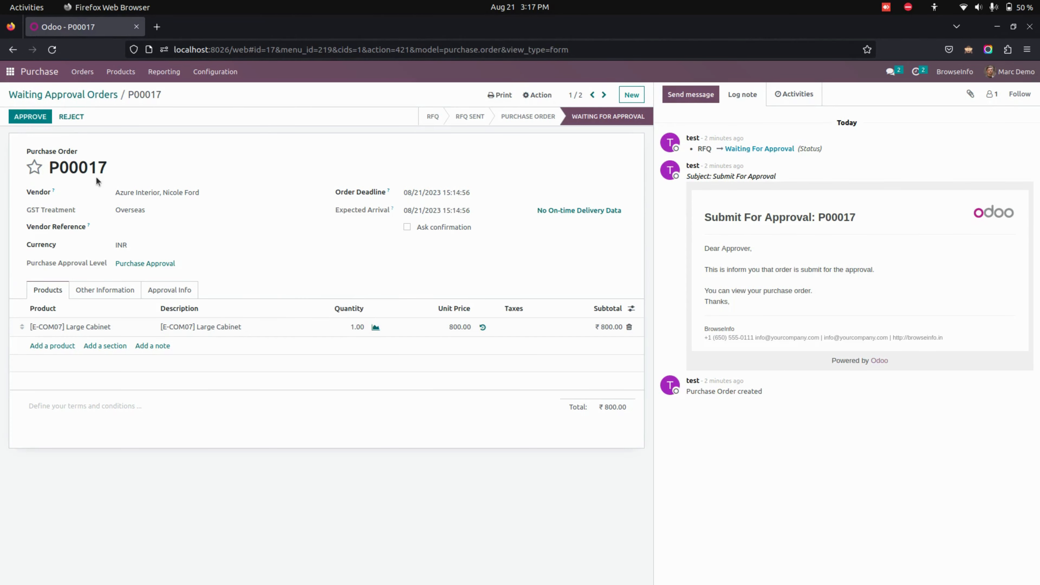
click(30, 118)
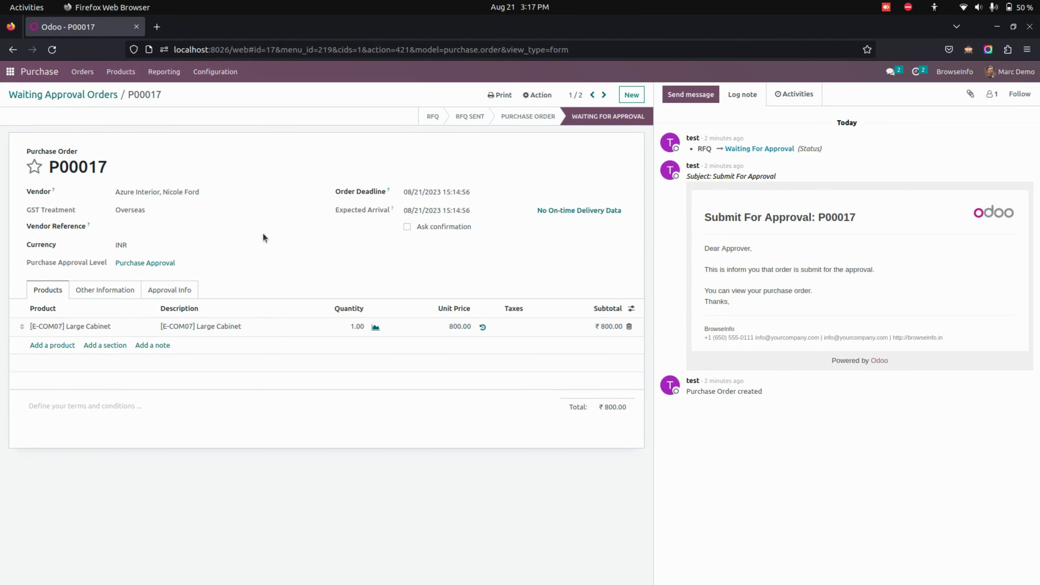
click(163, 290)
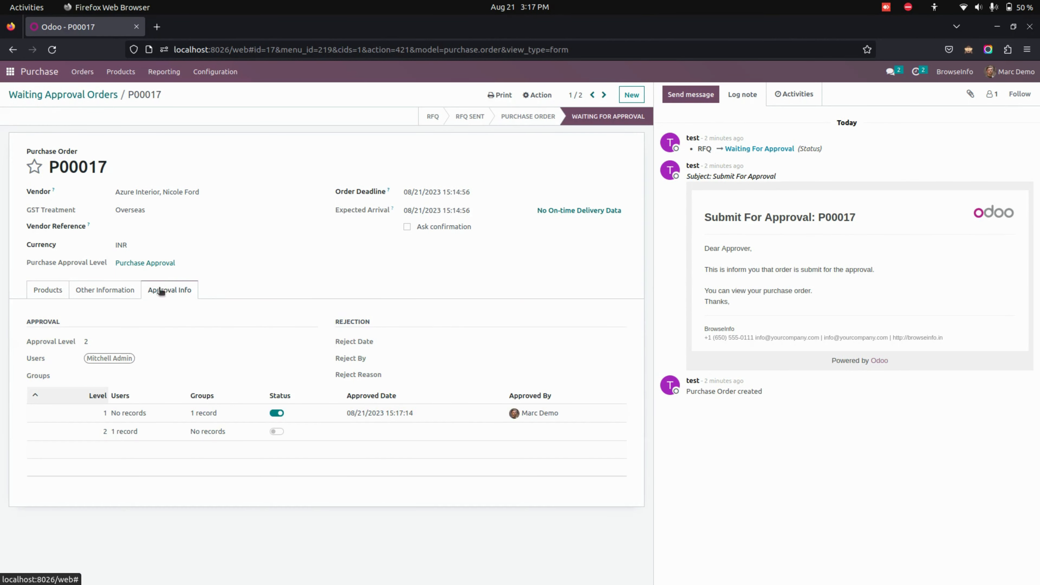
double_click(86, 341)
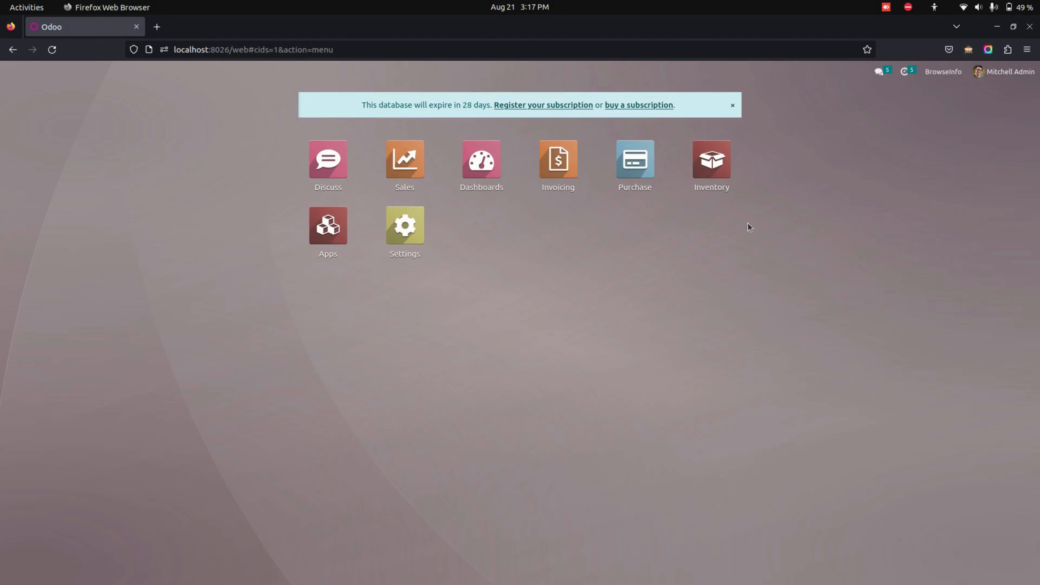
- As the administrator, compare the personal approval orders with all purchase orders waiting for approval
click(653, 168)
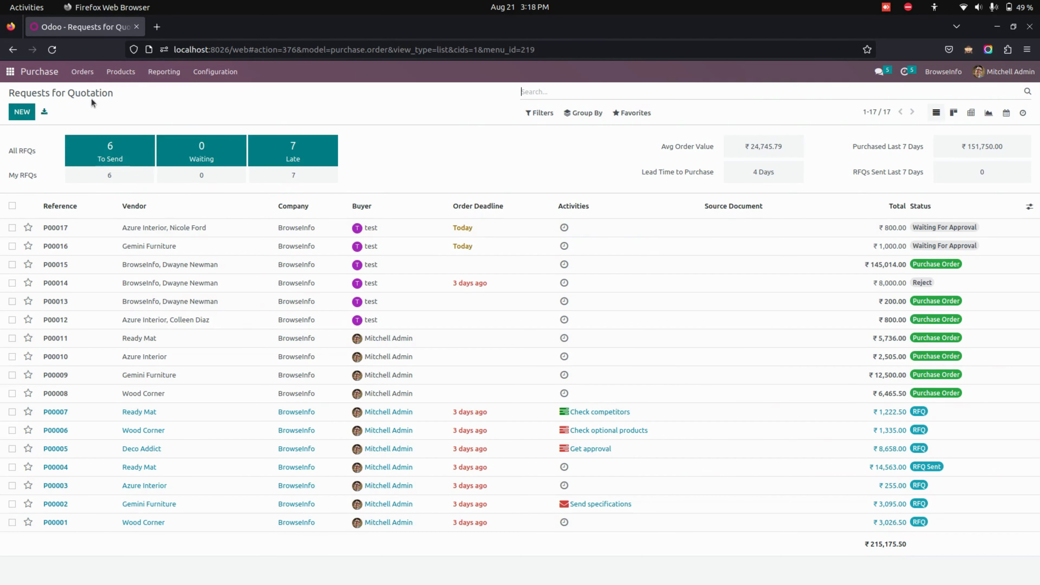
click(82, 74)
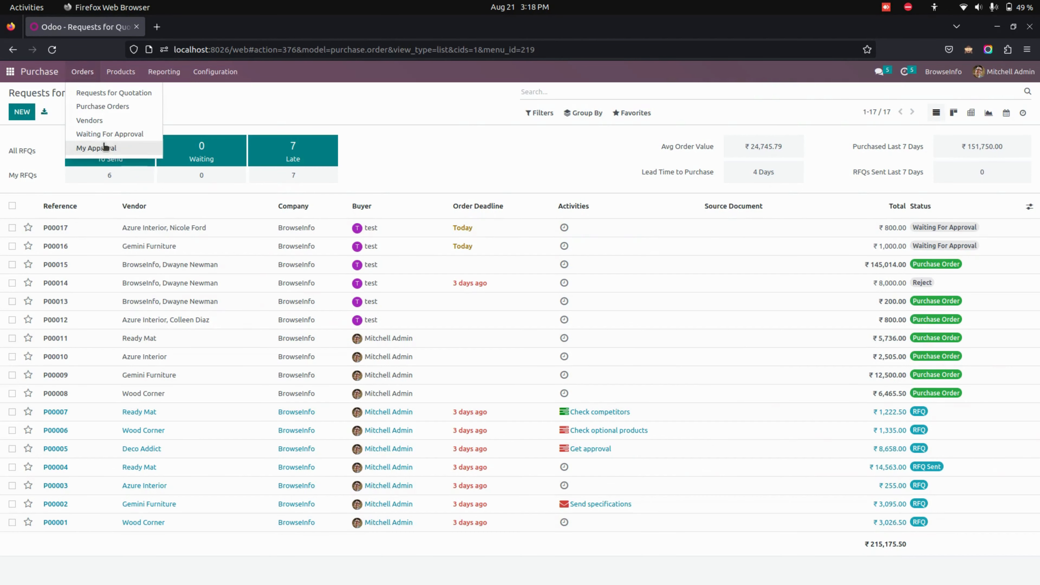
click(119, 152)
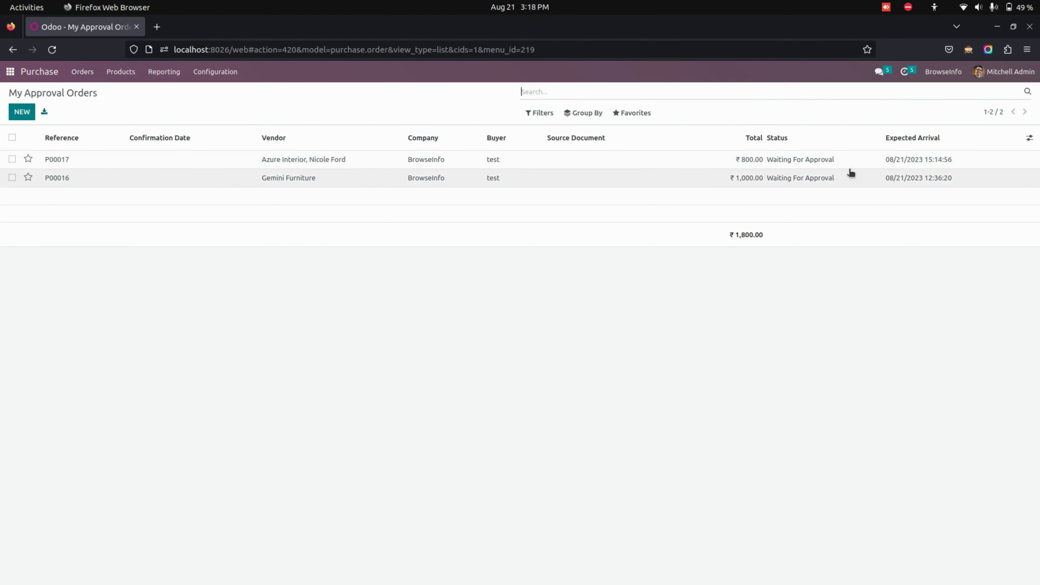
click(95, 70)
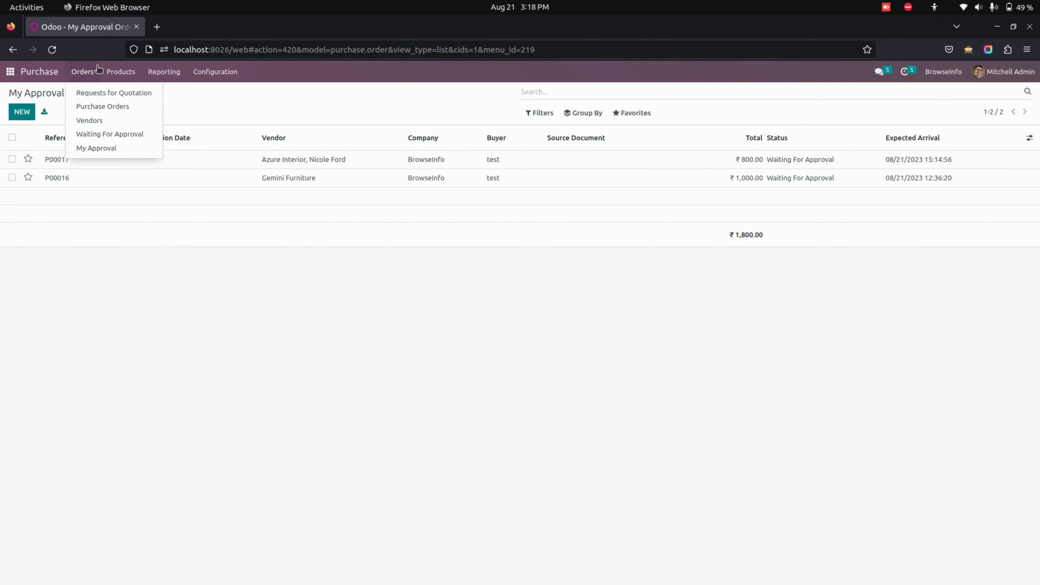
click(111, 135)
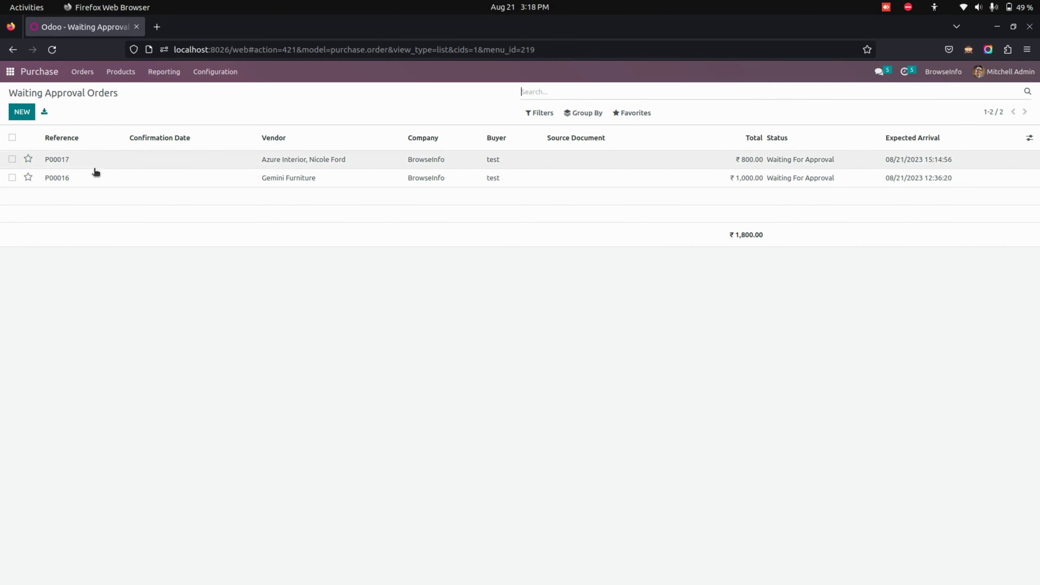
click(82, 71)
click(112, 149)
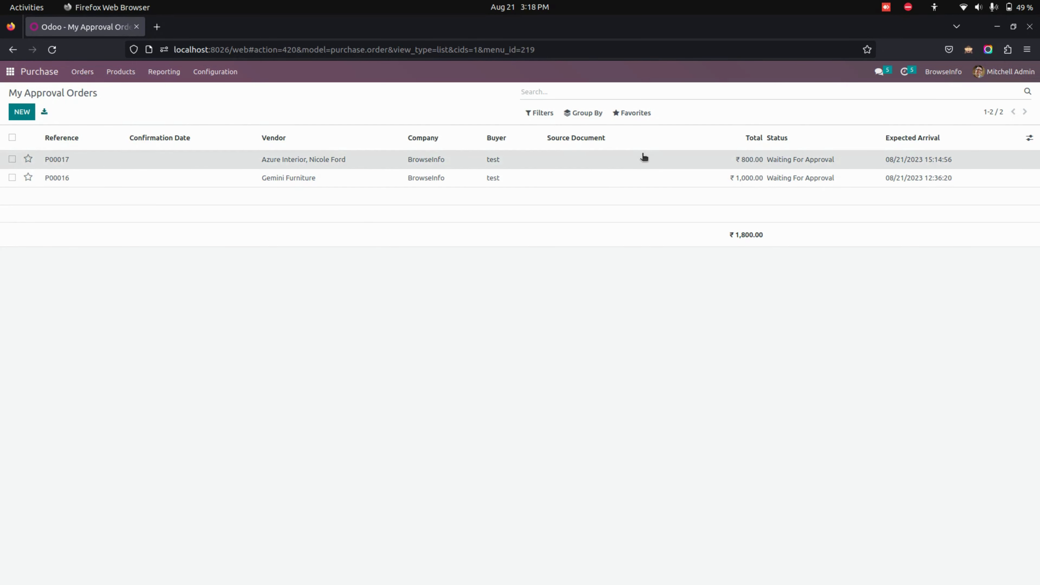
- Give order P00017 its second-level approval from the administrator's approval orders and view its approval information
click(644, 157)
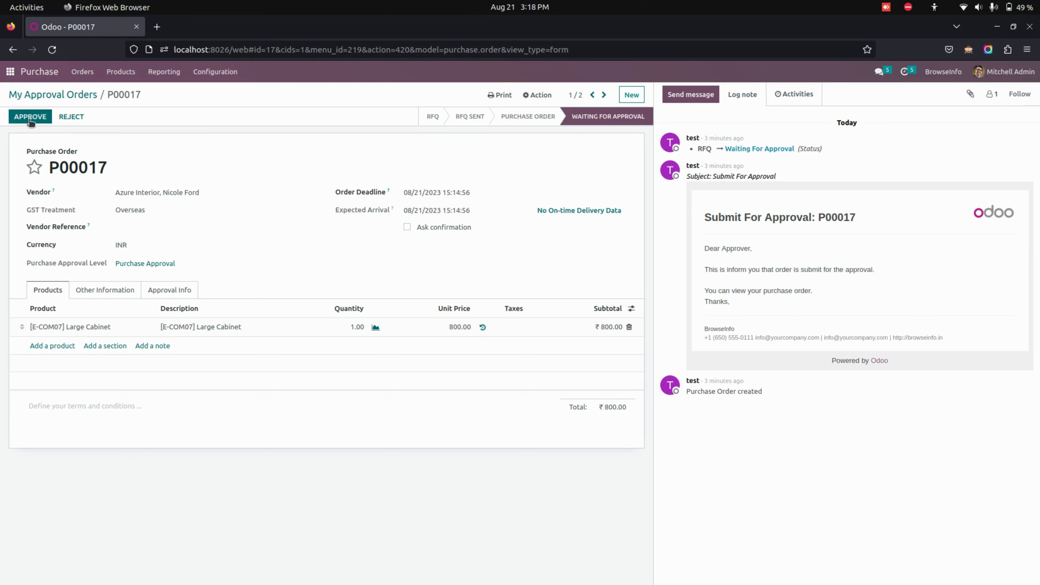
click(30, 118)
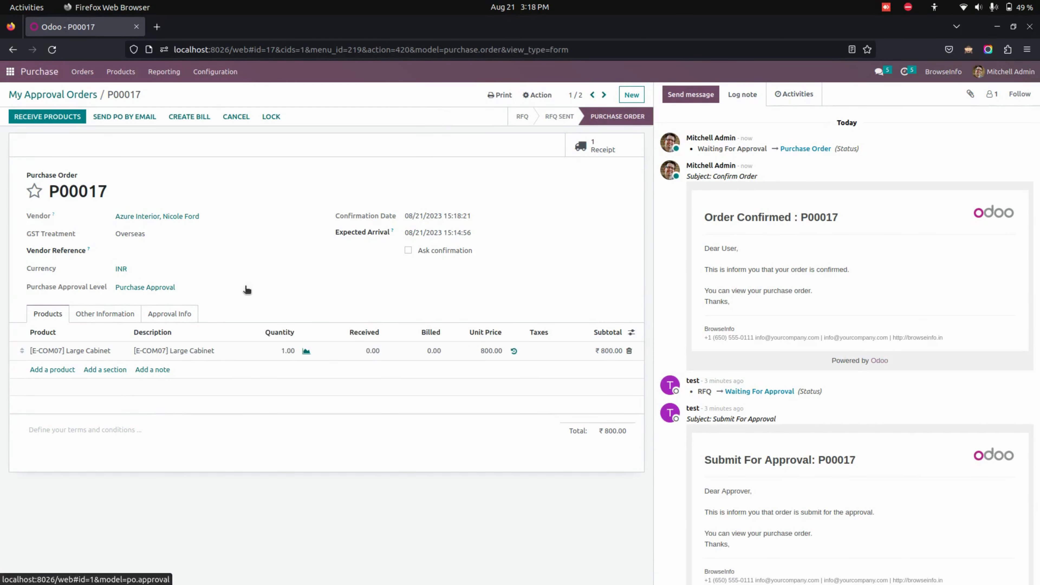
click(186, 318)
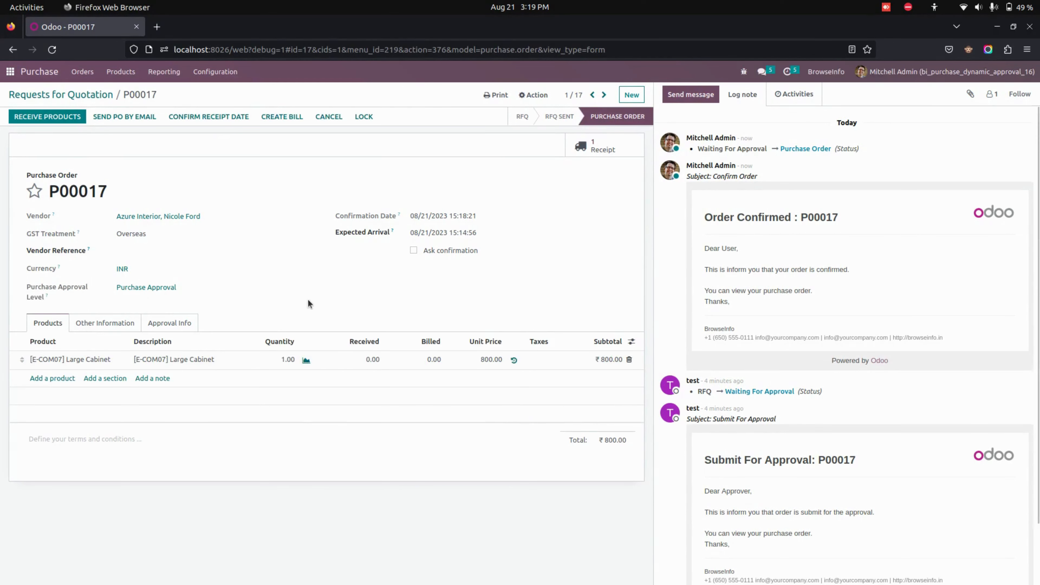
- Open the technical email list in Settings and read the latest Confirm Order email for P00017
click(10, 71)
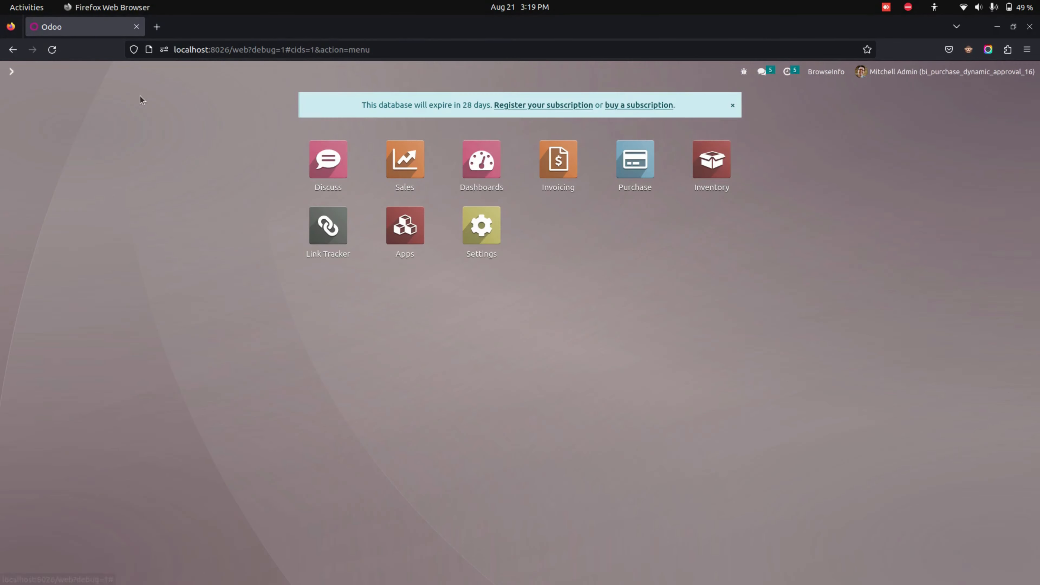
click(492, 242)
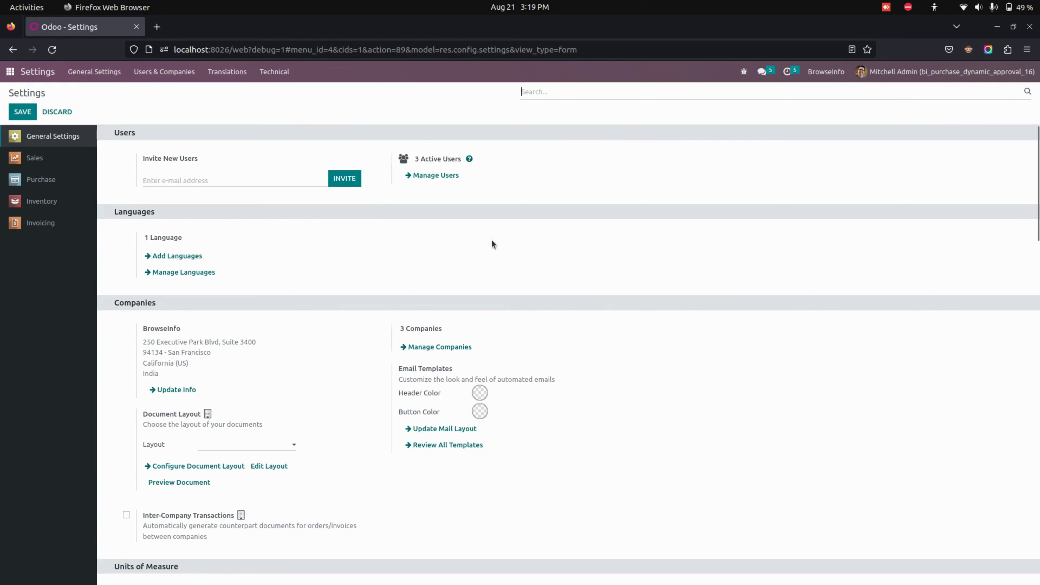
click(270, 72)
click(309, 337)
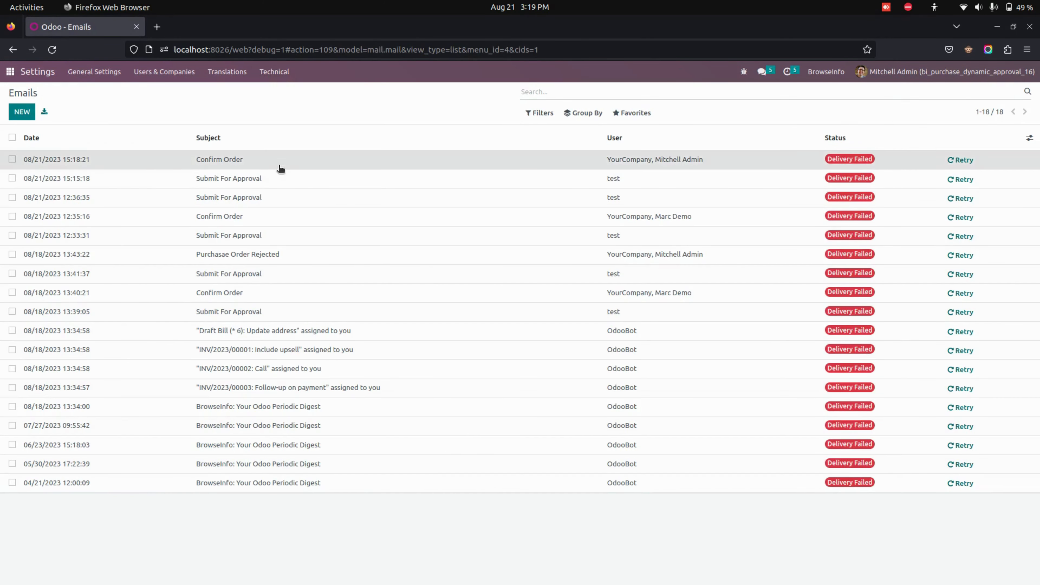
click(281, 167)
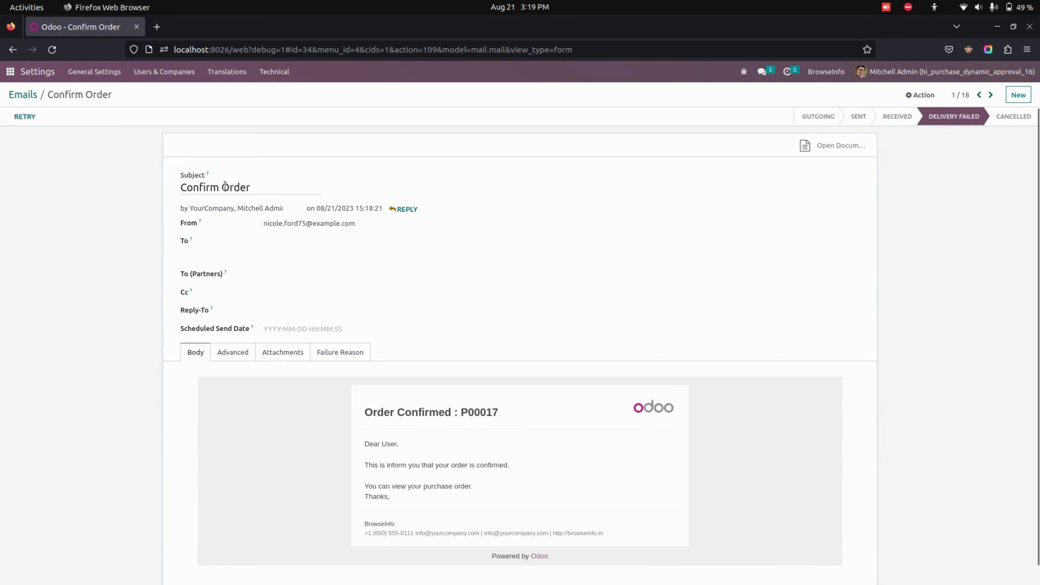
scroll(341, 404, down, 1)
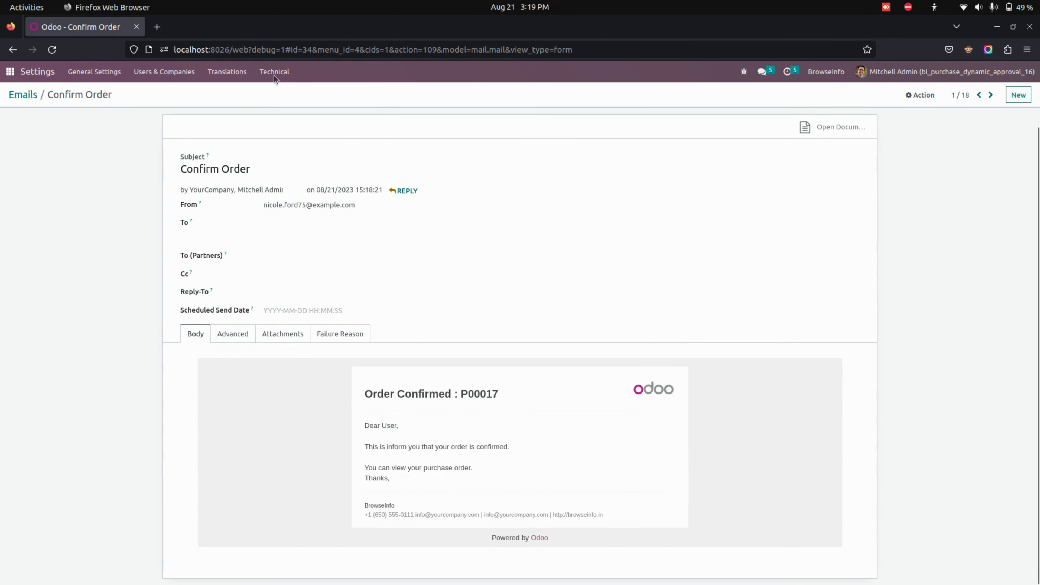
click(25, 95)
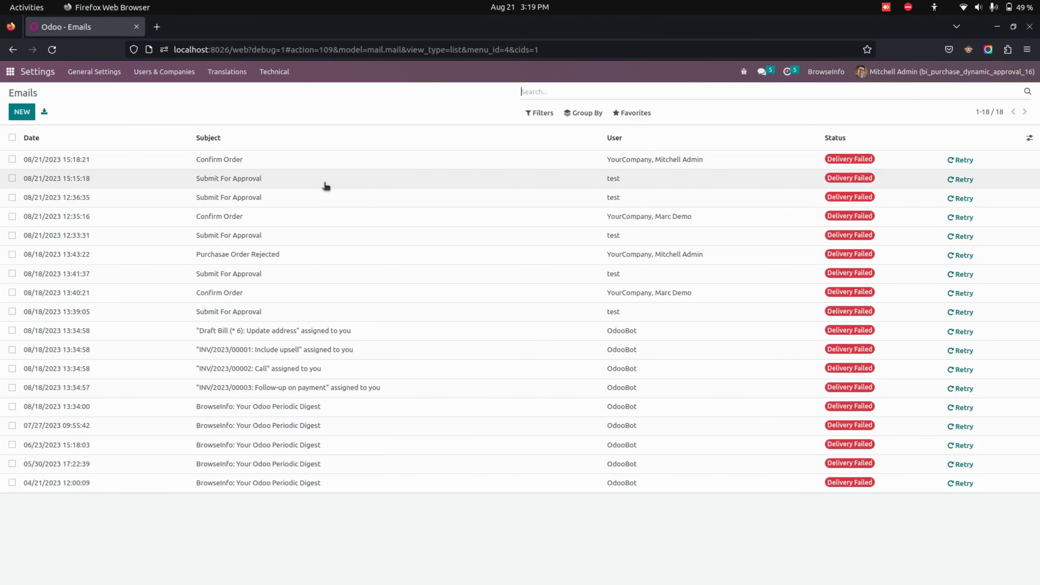
- Read the Submit For Approval email for P00017 and the order rejection email for P00014
click(346, 181)
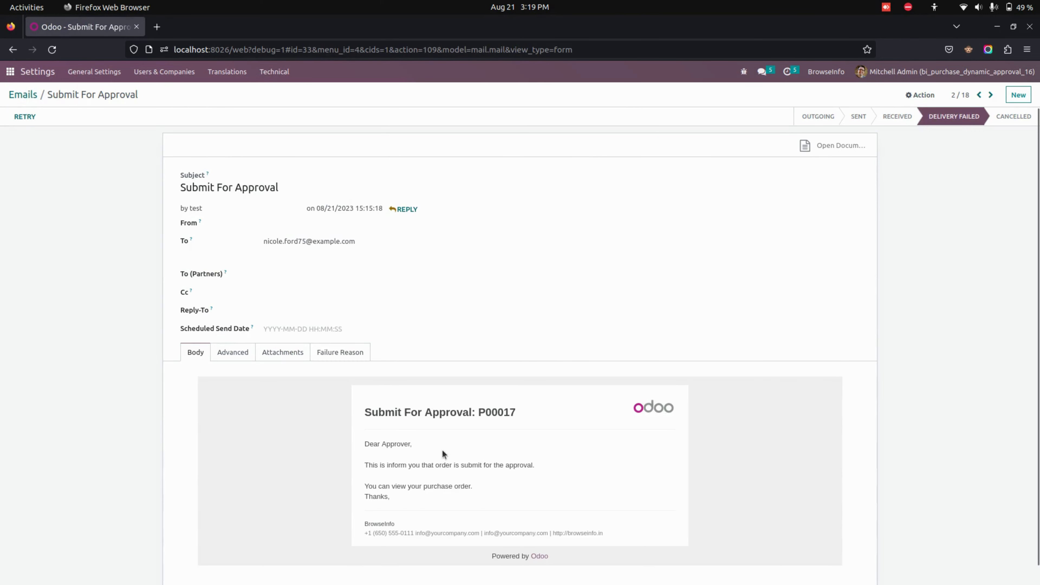
scroll(442, 453, down, 1)
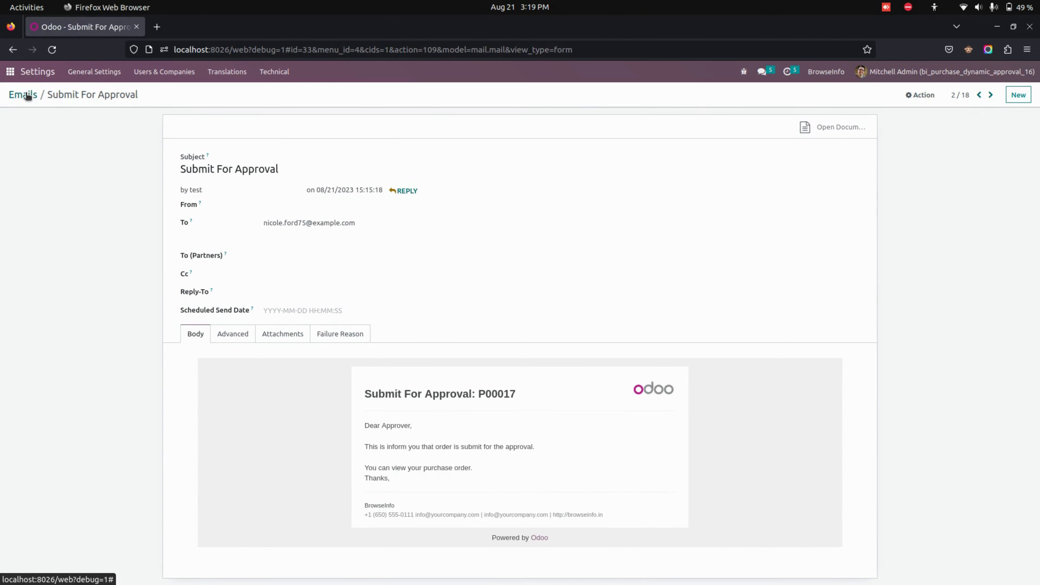
click(27, 96)
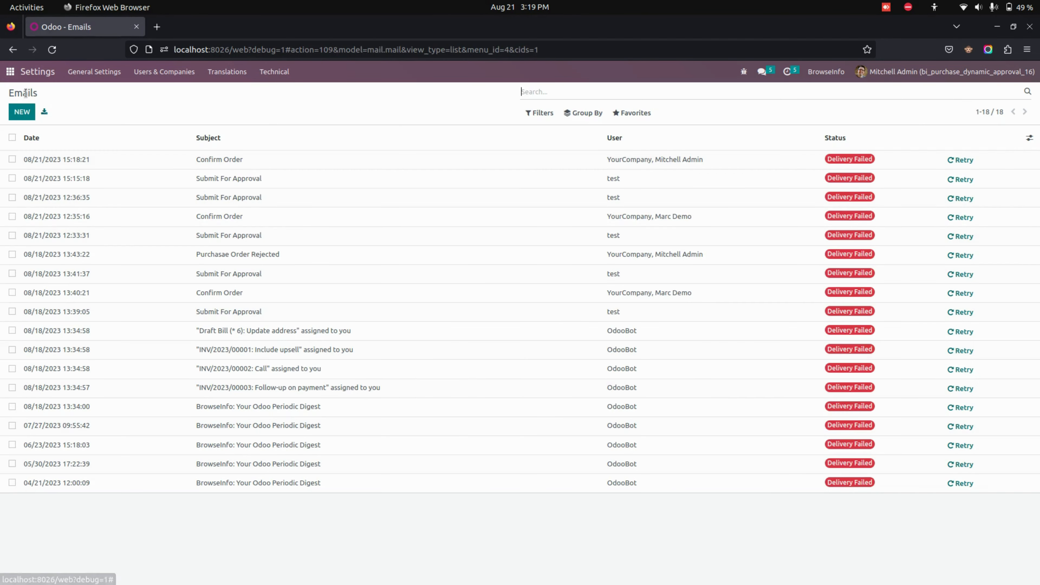
click(314, 254)
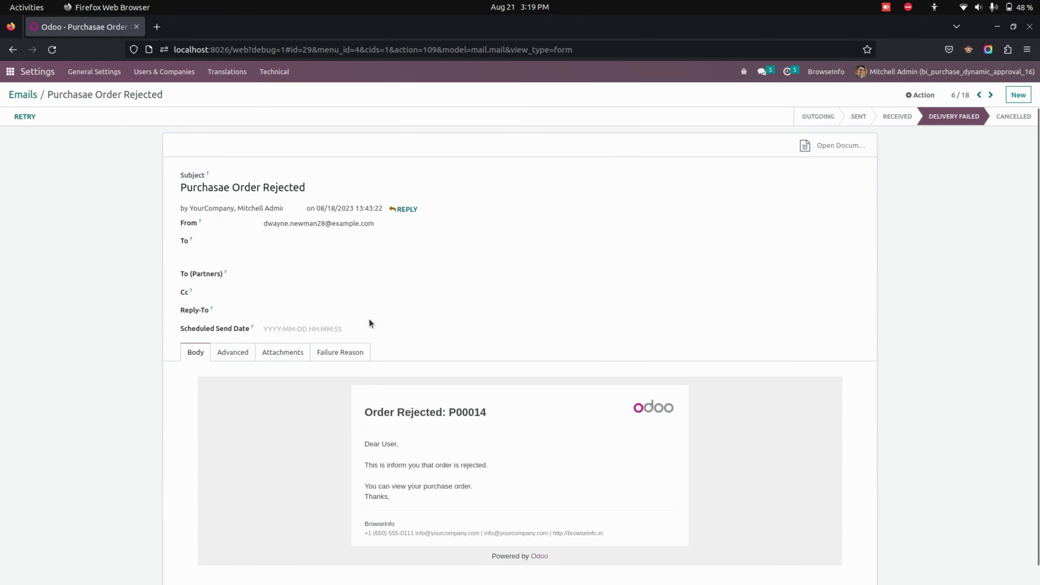
scroll(369, 320, down, 1)
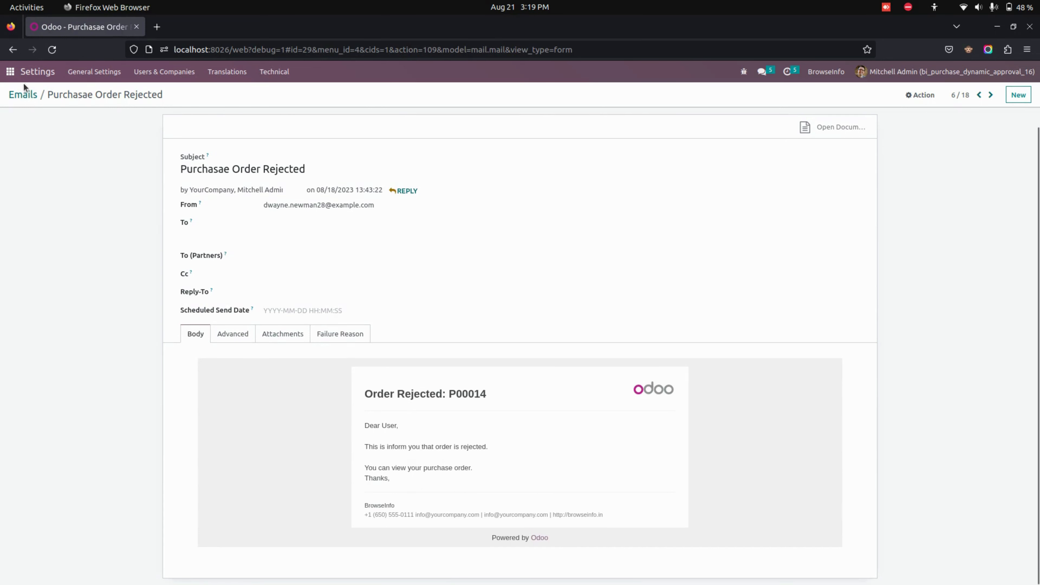
- Reject the waiting Gemini Furniture order P00016 in Purchase with the reason "Unit amount to change" and review its rejection details
click(10, 73)
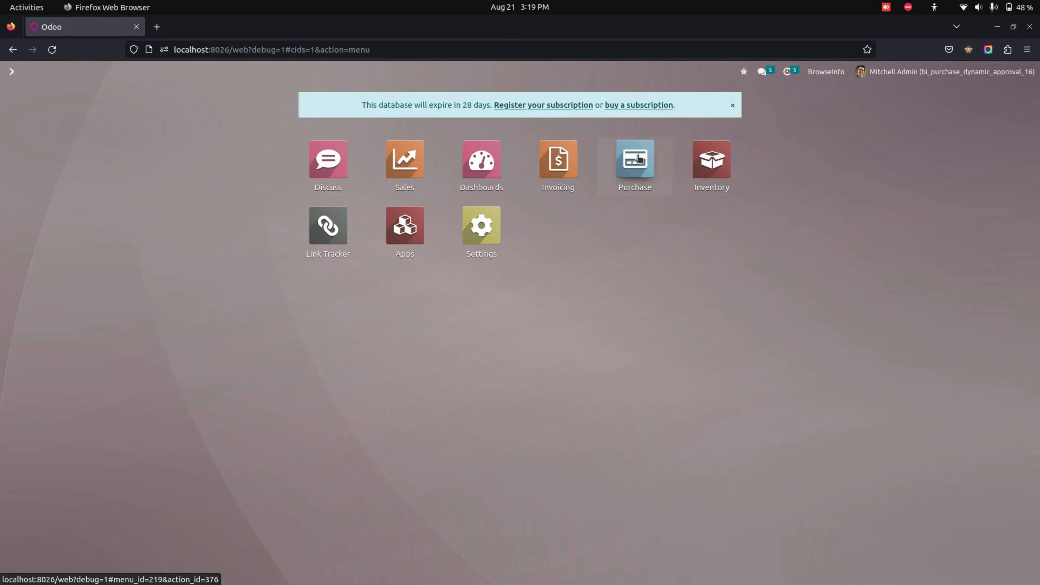
click(636, 160)
click(82, 72)
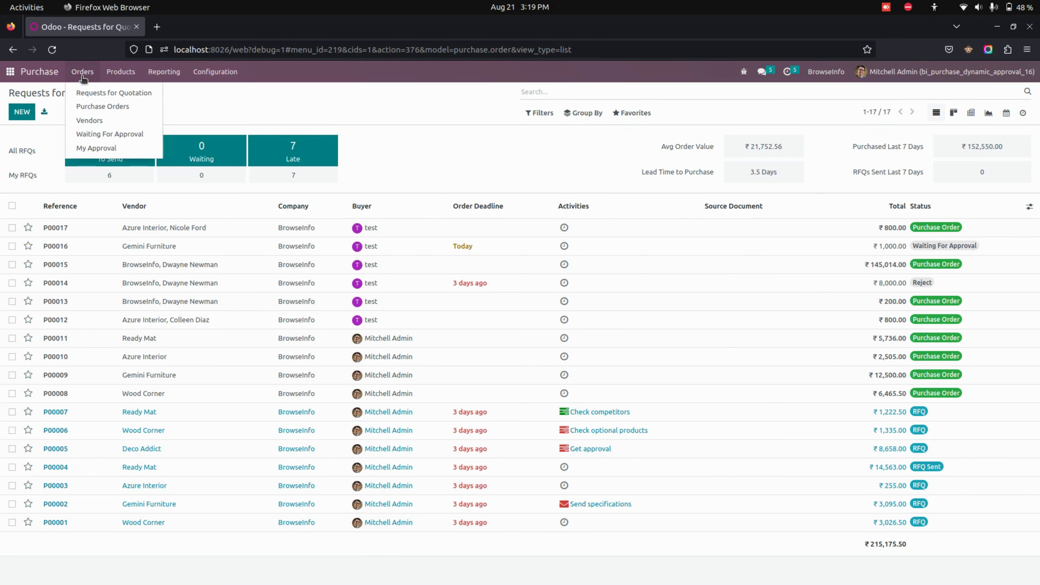
click(129, 133)
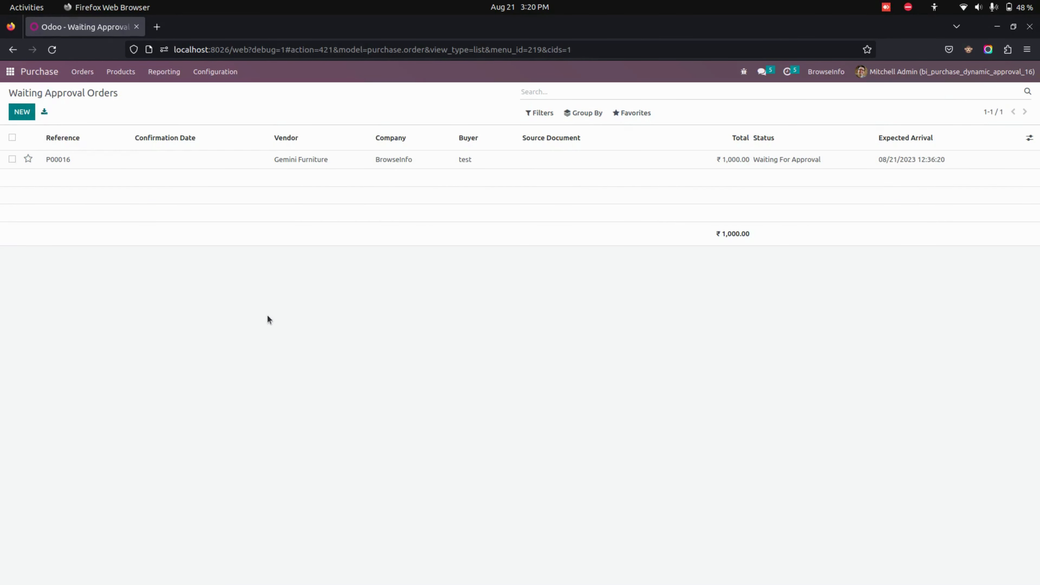
click(303, 164)
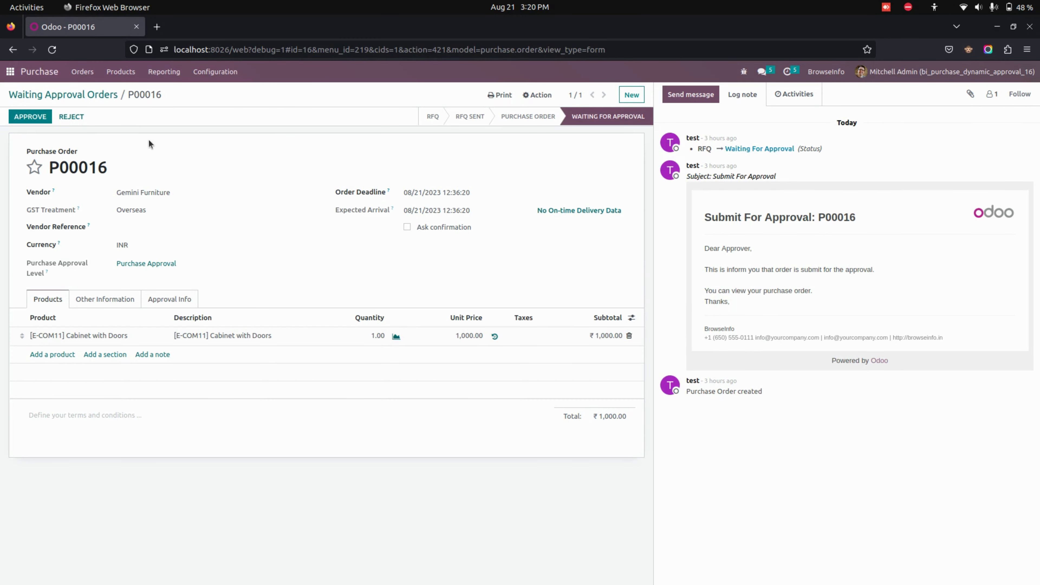
click(76, 119)
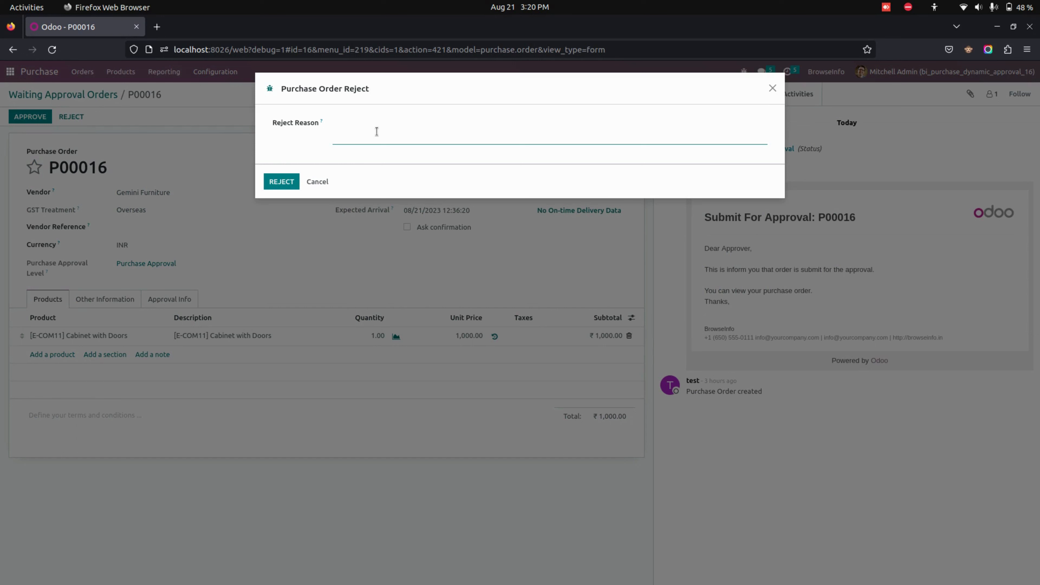
text(Unit amount to change)
click(282, 181)
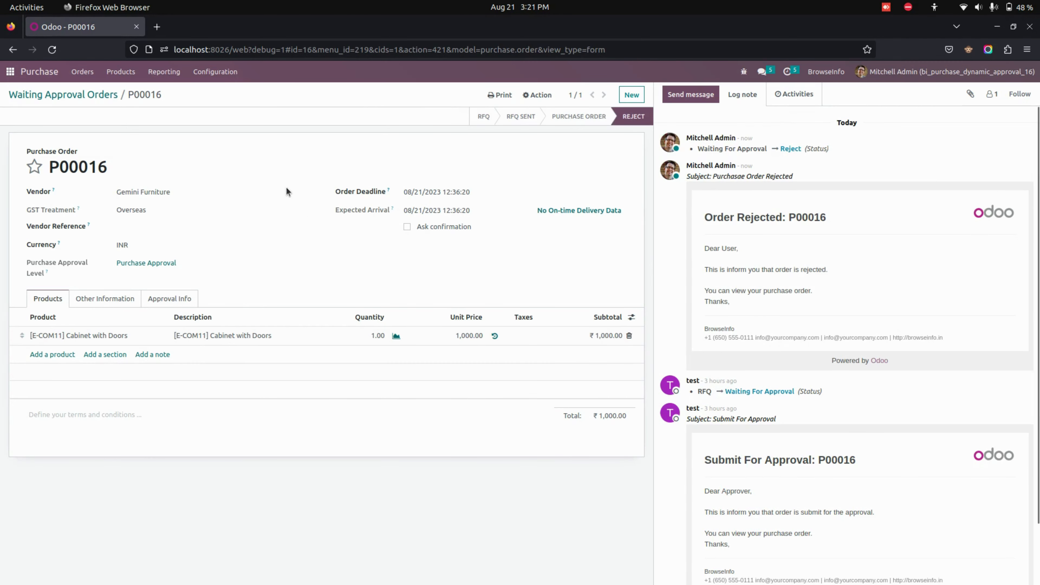
click(171, 298)
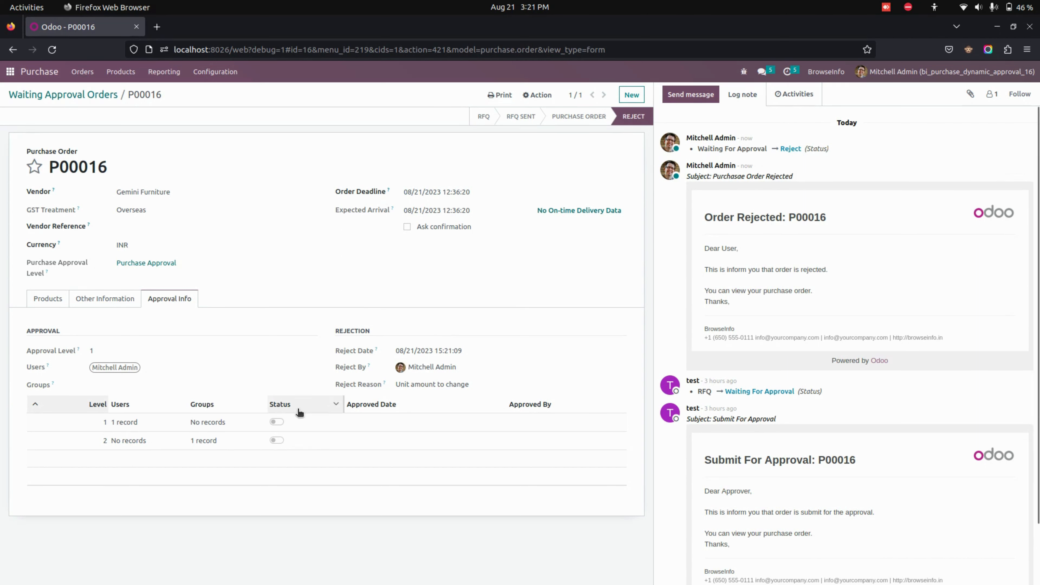
click(10, 72)
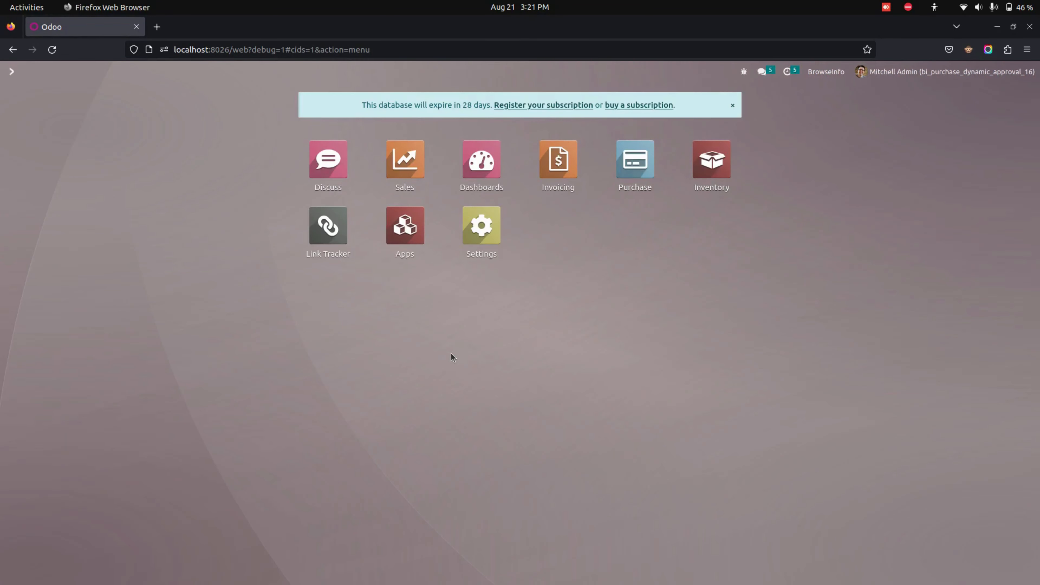